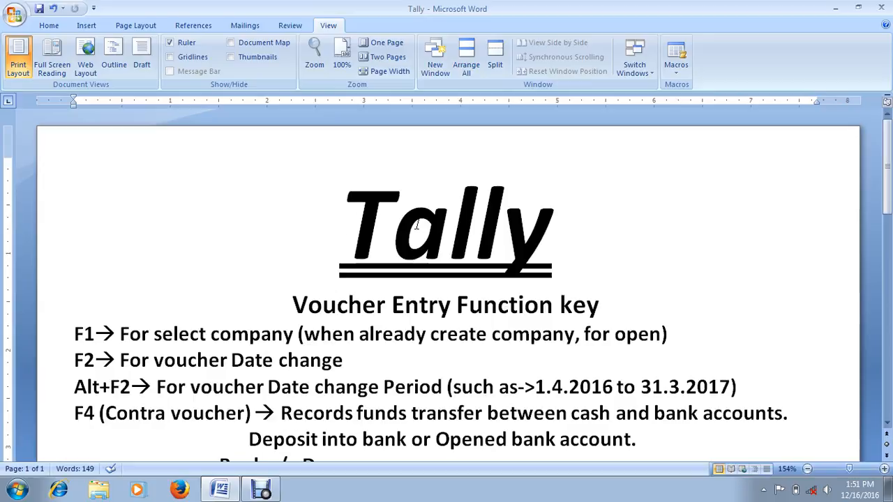
# Read through the Tally voucher entry function key notes, from F1 company selection down to the F9 purchase entry
pyautogui.scroll(-1, 416, 225)
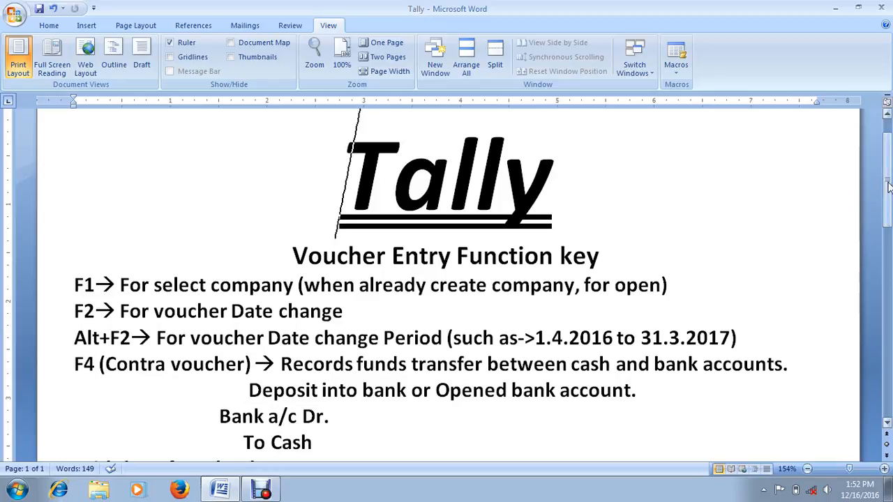
pyautogui.moveTo(889, 185); pyautogui.dragTo(889, 216)
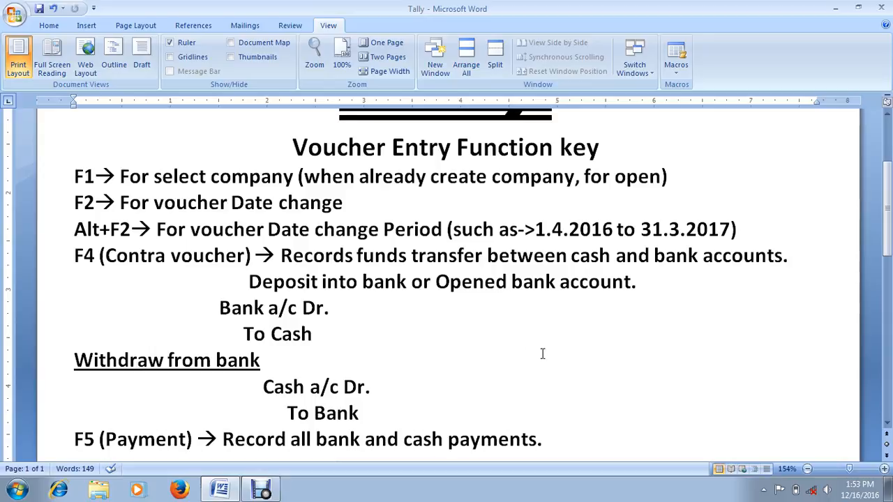
pyautogui.moveTo(889, 209); pyautogui.dragTo(889, 251)
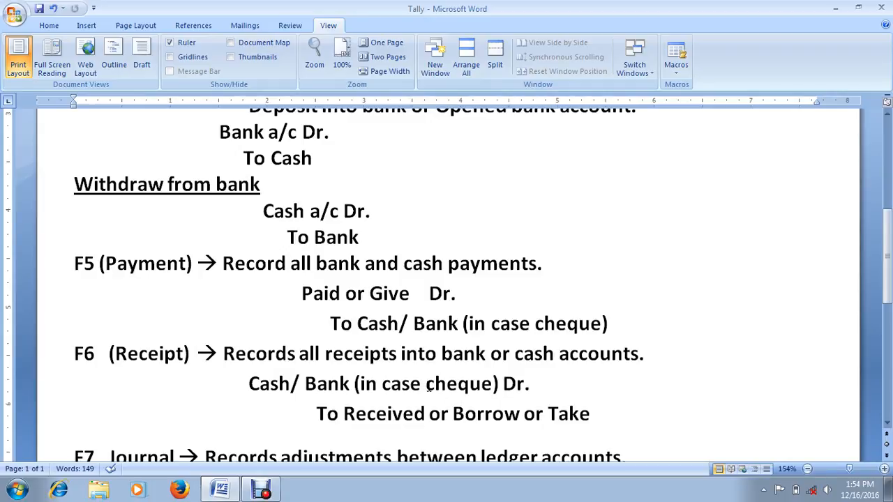
pyautogui.scroll(-2, 428, 388)
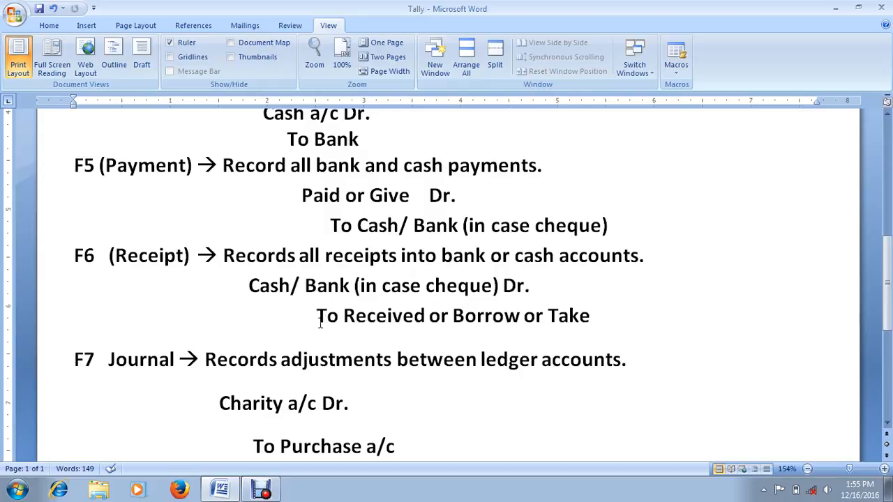
pyautogui.scroll(-1, 298, 297)
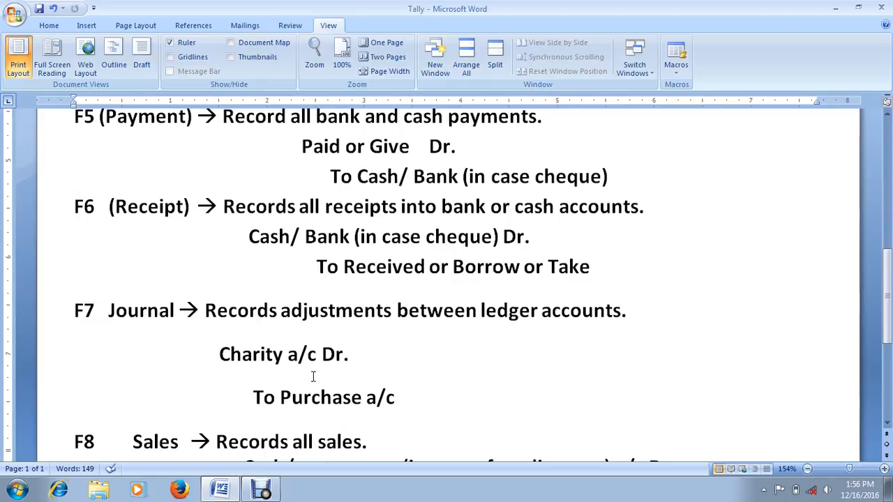
pyautogui.moveTo(890, 286); pyautogui.dragTo(890, 328)
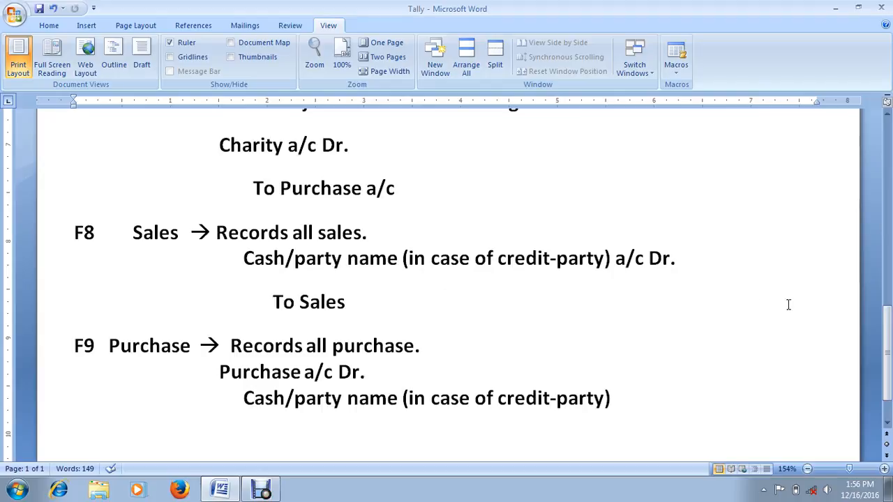
pyautogui.moveTo(888, 332); pyautogui.dragTo(889, 349)
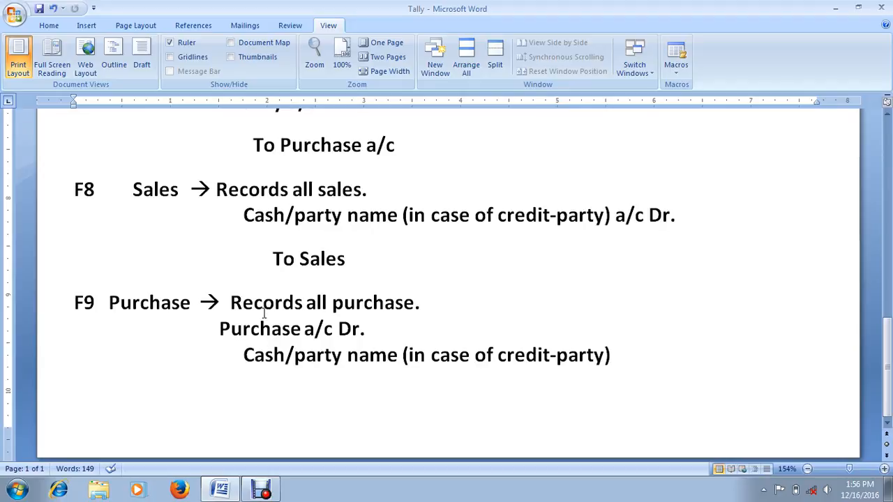
# Copy the word "To" from the "To Sales" line and paste it before "Cash/party name" in the F9 Purchase entry
pyautogui.click(244, 356)
pyautogui.click(55, 26)
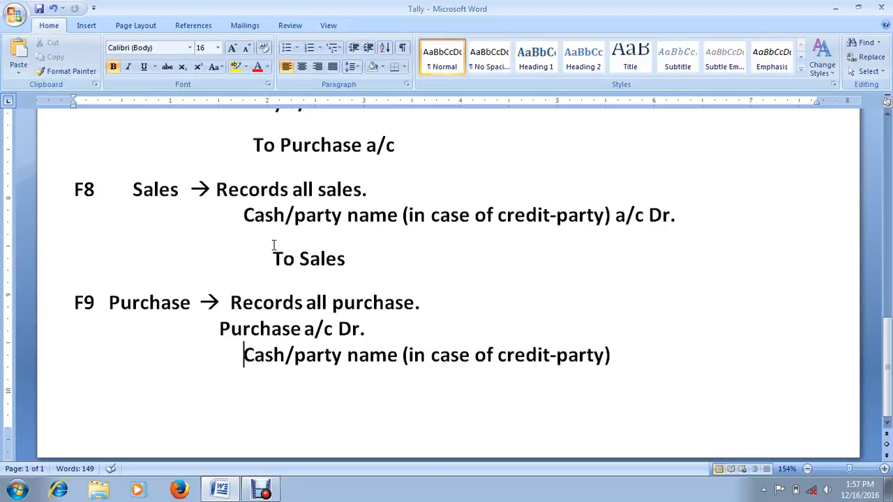
pyautogui.moveTo(273, 259); pyautogui.dragTo(296, 259)
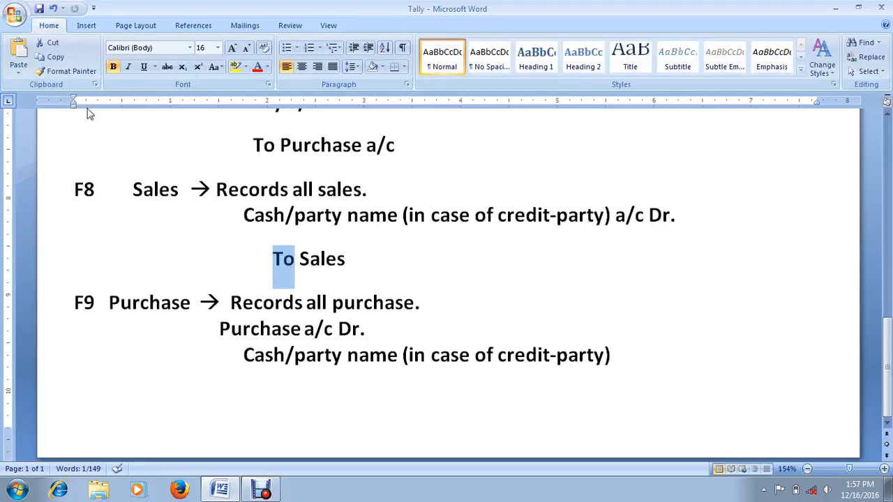
pyautogui.click(55, 58)
pyautogui.click(251, 358)
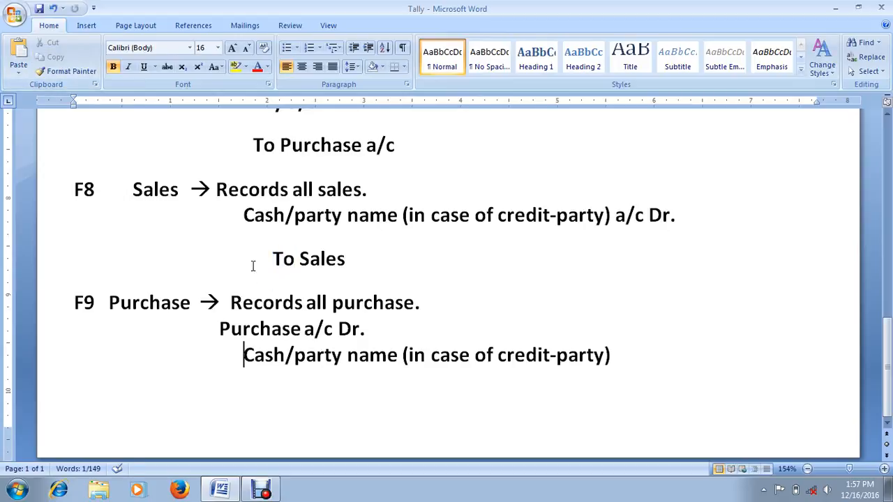
pyautogui.click(19, 56)
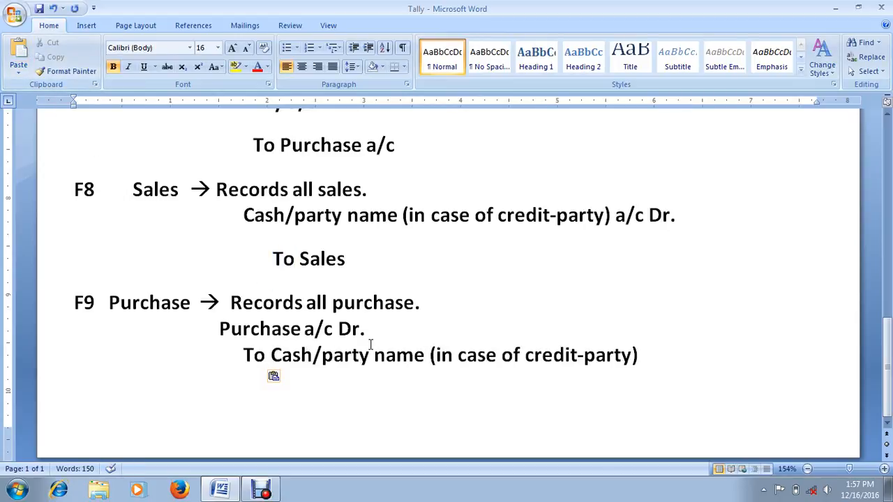
pyautogui.click(385, 329)
# Switch to Tally 9 and start a Contra voucher under Accounting Vouchers
pyautogui.click(828, 10)
pyautogui.doubleClick(72, 380)
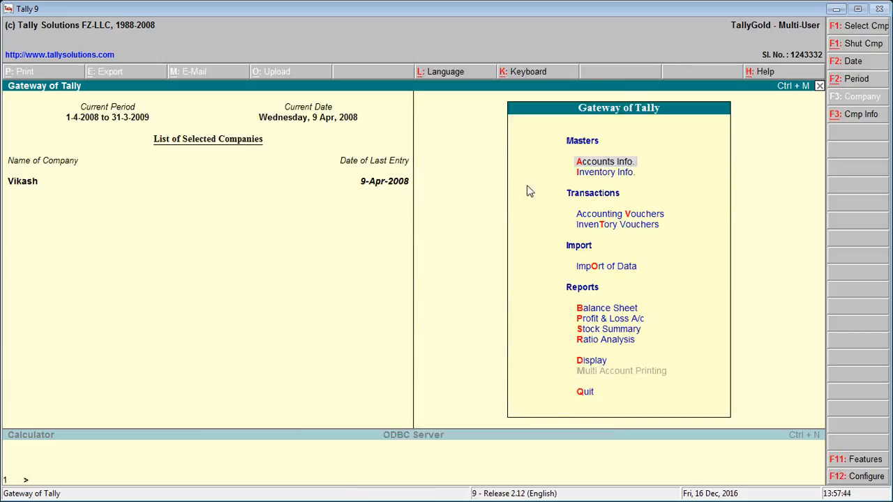
pyautogui.click(638, 216)
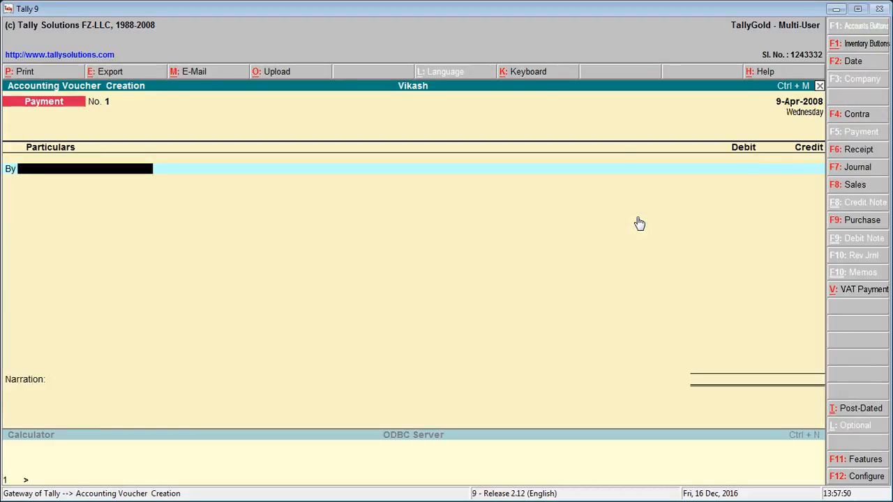
pyautogui.click(855, 116)
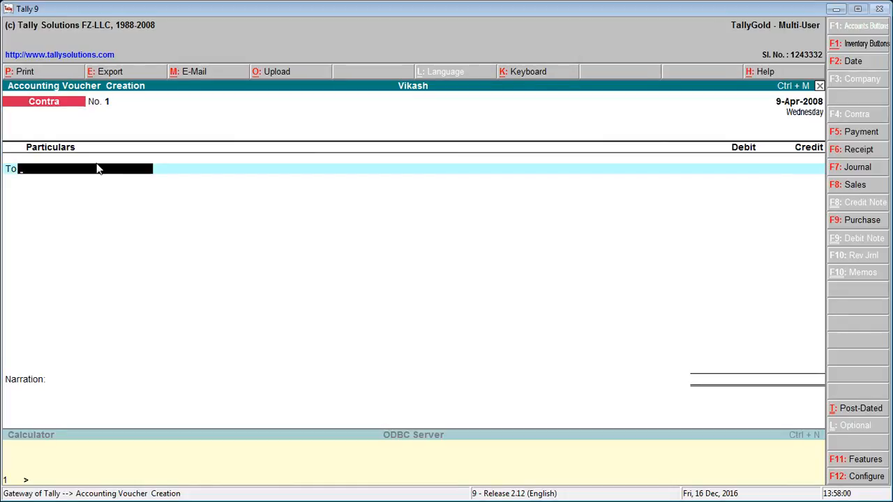
# Credit the Cash ledger with 5,000 in the first contra voucher
pyautogui.press('space')
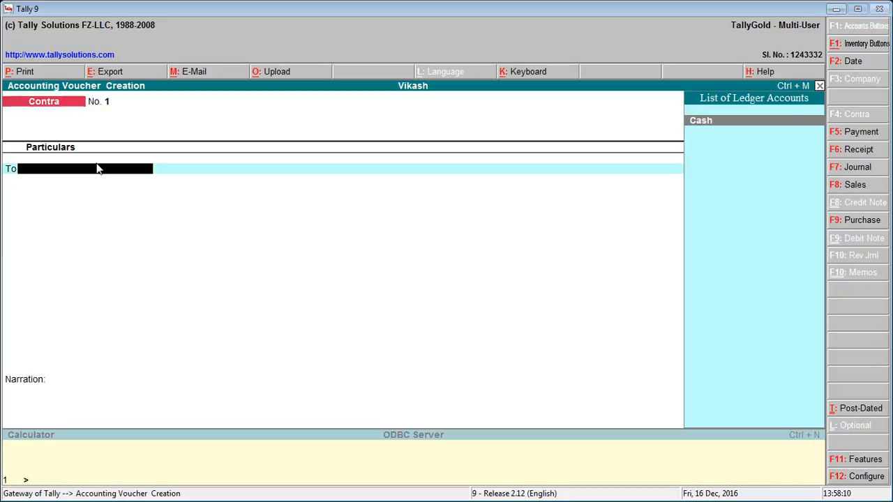
pyautogui.press('Return')
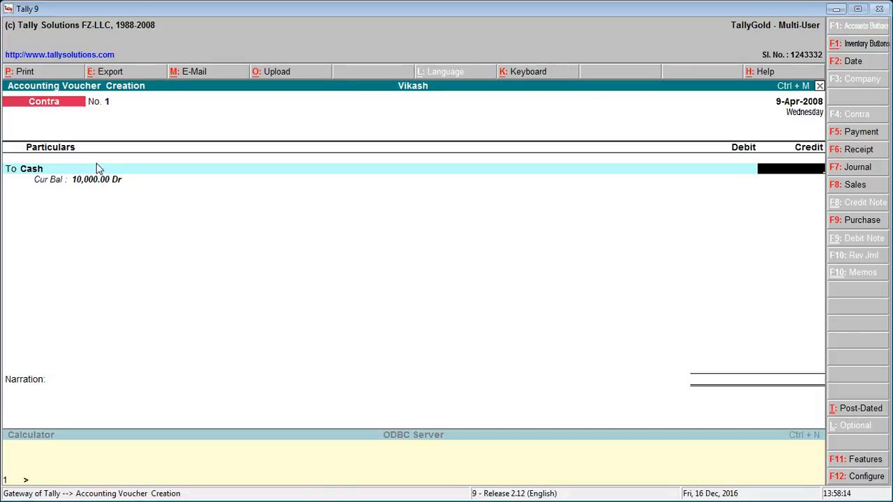
pyautogui.write('5000')
pyautogui.press('Return')
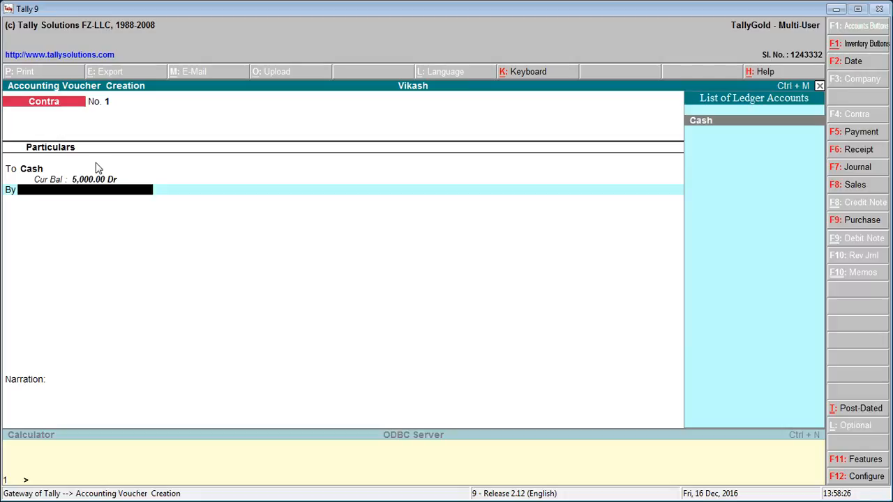
# Start a new ledger for the debit line, named Bank A/c and placed under the Bank Accounts group
pyautogui.hotkey('alt', 'c')
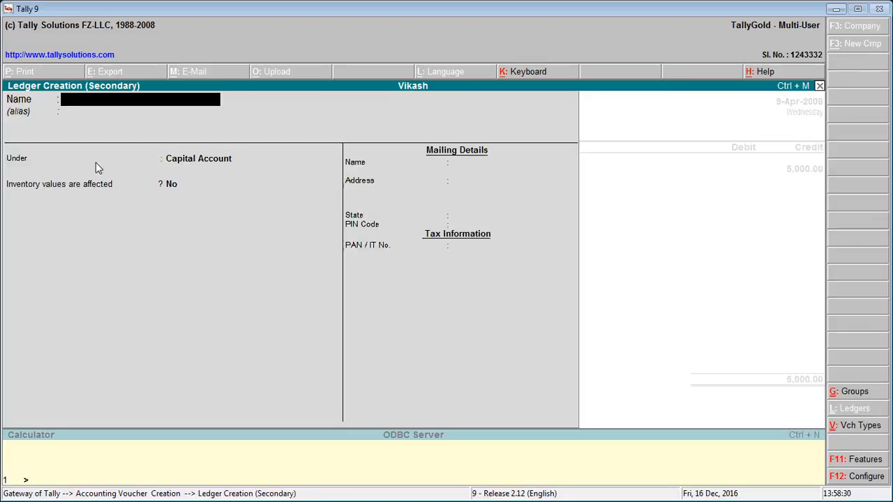
pyautogui.write('Bank')
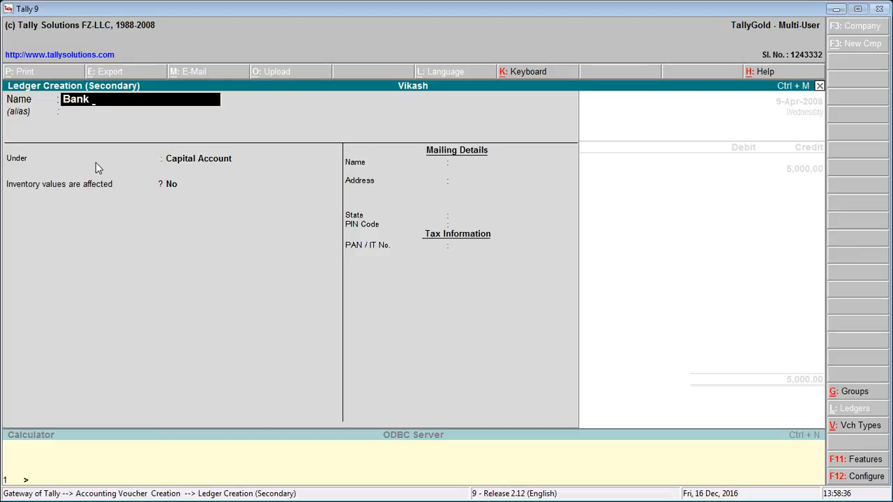
pyautogui.write(' a/c')
pyautogui.press('Return')
pyautogui.press('Return')
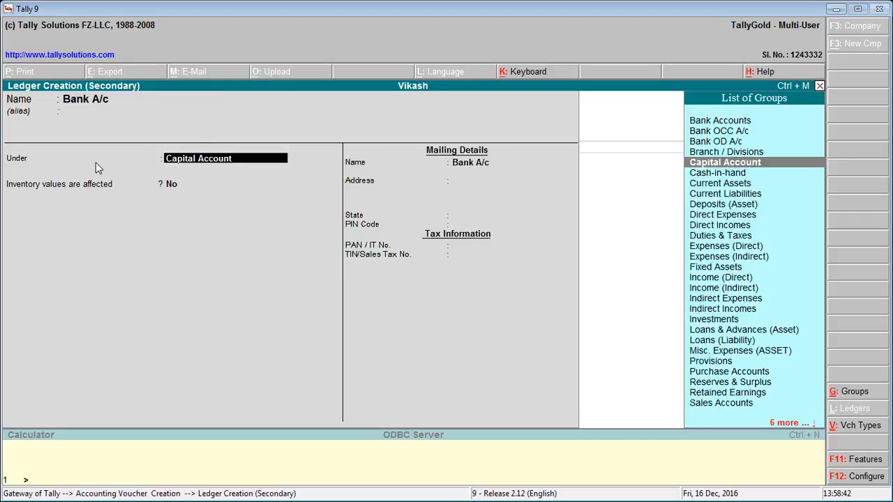
pyautogui.write('B')
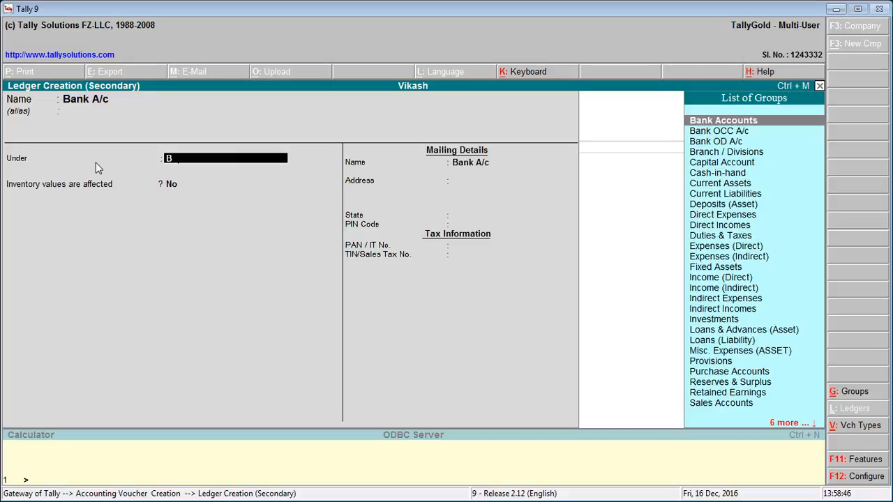
pyautogui.press('Return')
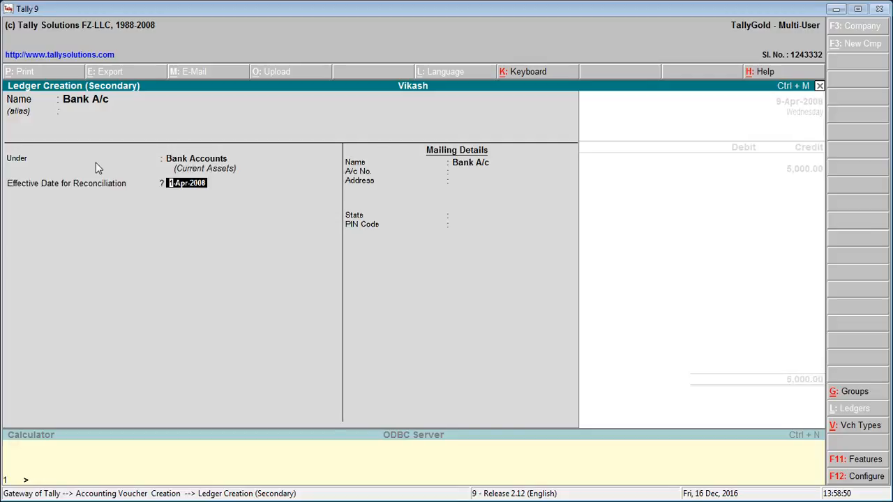
# Accept the default reconciliation date, leave the account number and address blank with state Not Applicable, and save the bank ledger
pyautogui.press('Return')
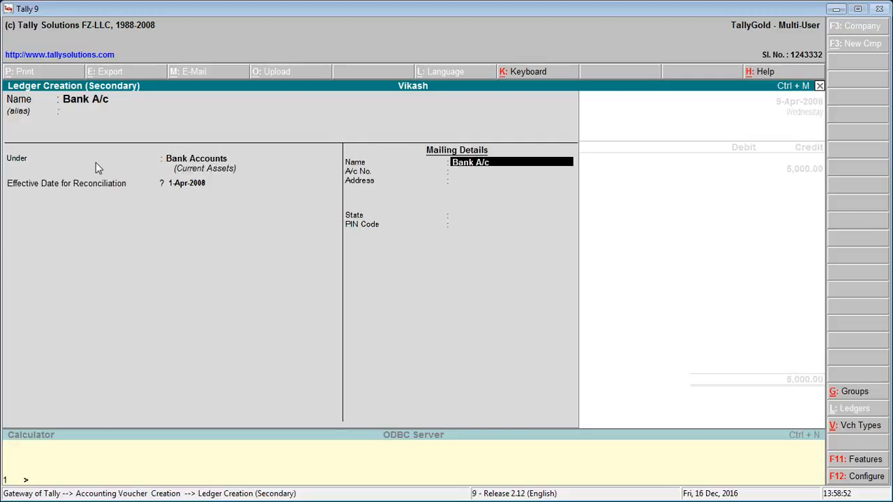
pyautogui.press('Return')
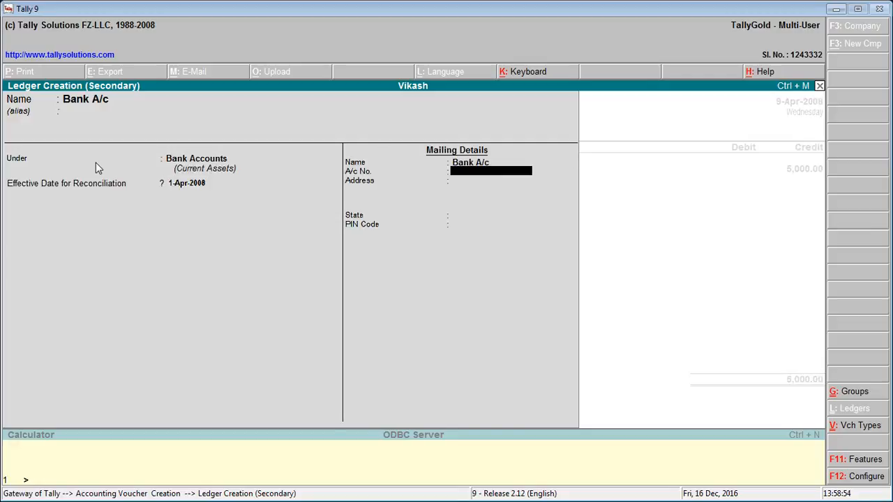
pyautogui.press('Return')
pyautogui.press('Return')
pyautogui.press('Return')
pyautogui.press('Return')
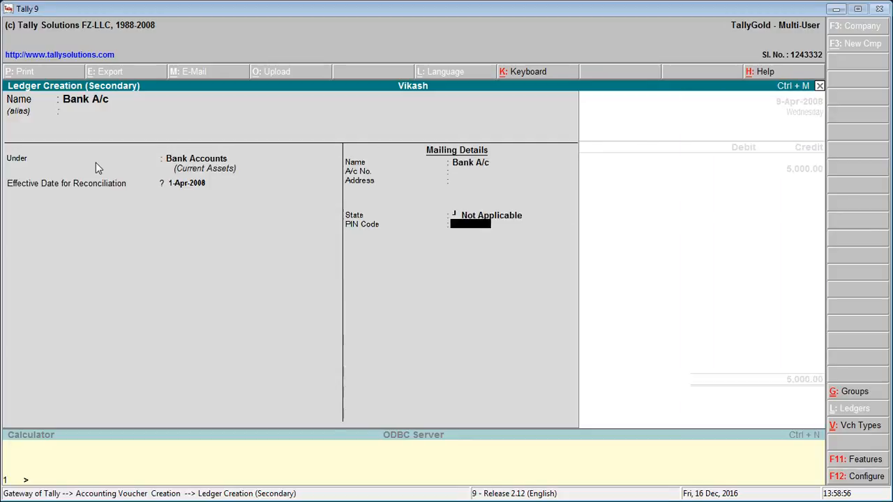
pyautogui.press('Return')
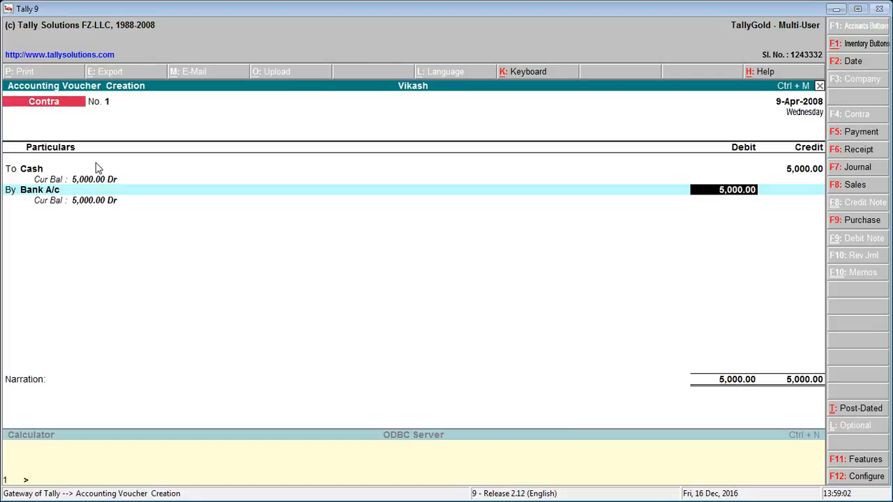
# Debit Bank A/c with 5,000 and save the cash deposit voucher without a narration
pyautogui.press('Return')
pyautogui.press('Return')
pyautogui.press('Return')
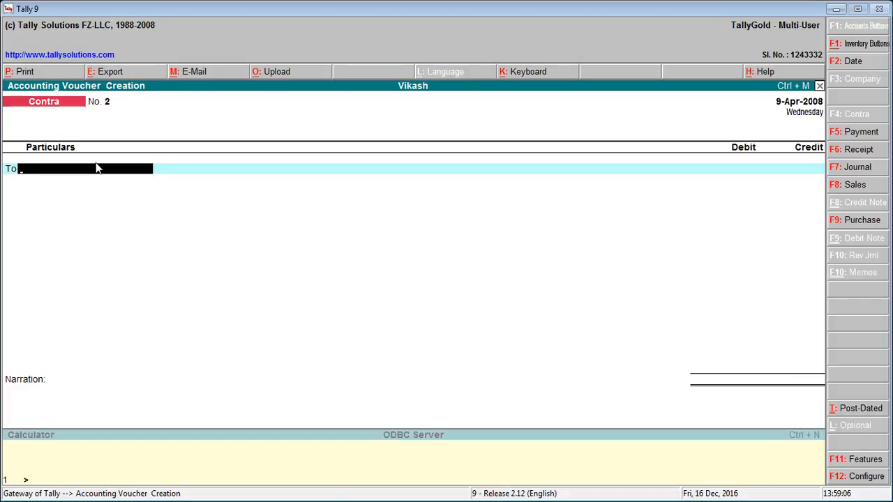
# Date the second contra voucher 10-Apr-2008 and credit Bank A/c with 2,000
pyautogui.click(864, 67)
pyautogui.press('Return')
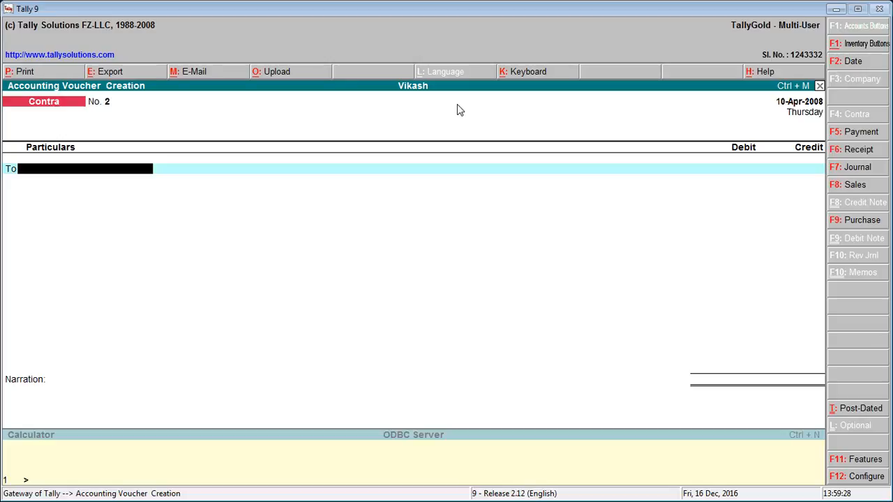
pyautogui.write('b')
pyautogui.press('Return')
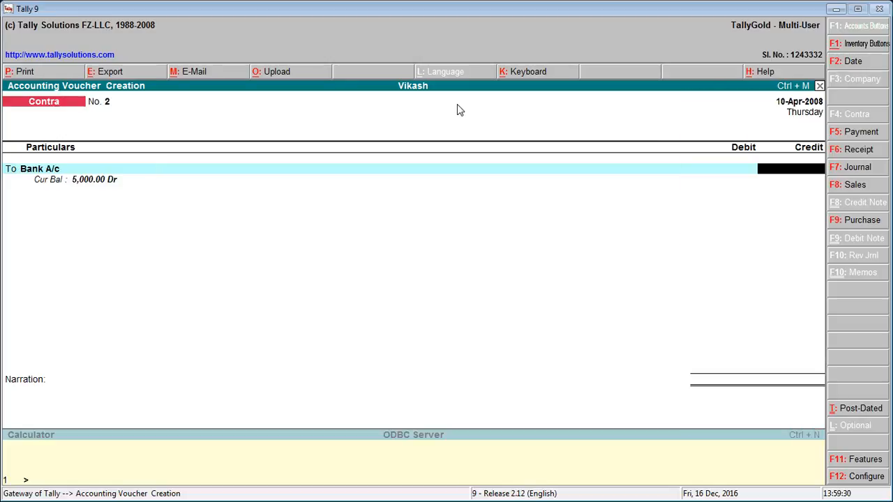
pyautogui.write('2000')
pyautogui.press('Return')
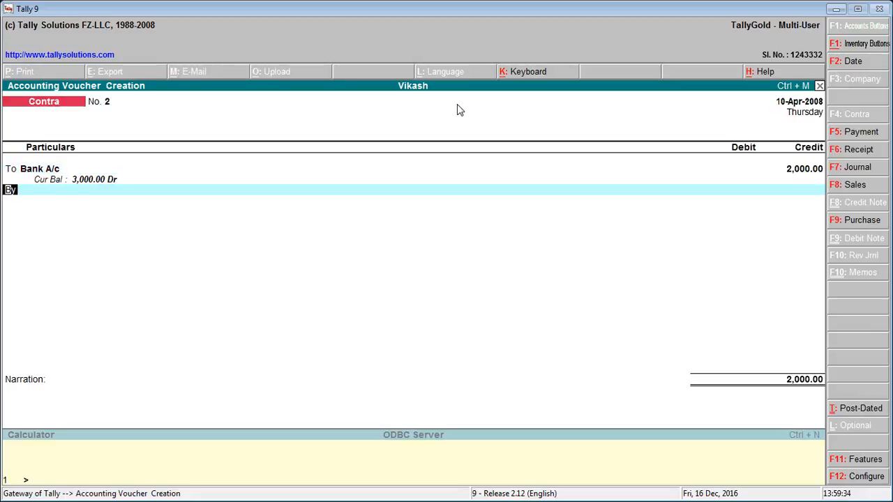
# Debit the Cash ledger with 2,000 and save the bank withdrawal voucher without a narration
pyautogui.press('Return')
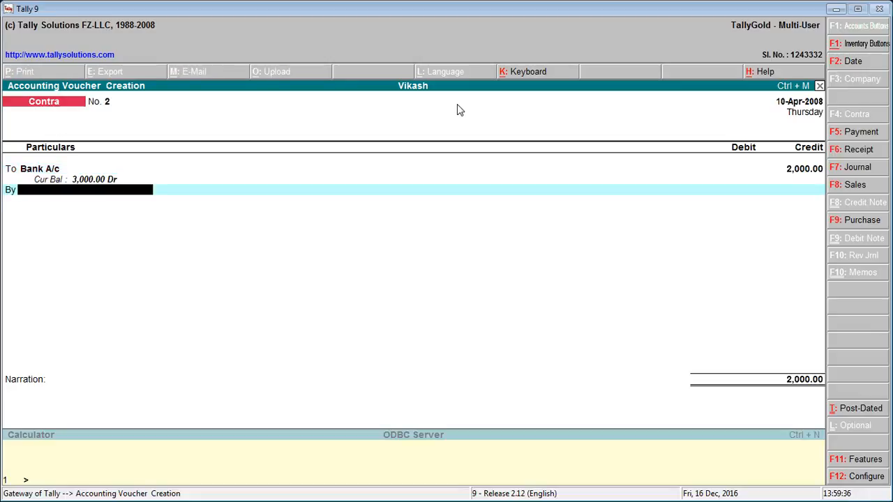
pyautogui.write('C')
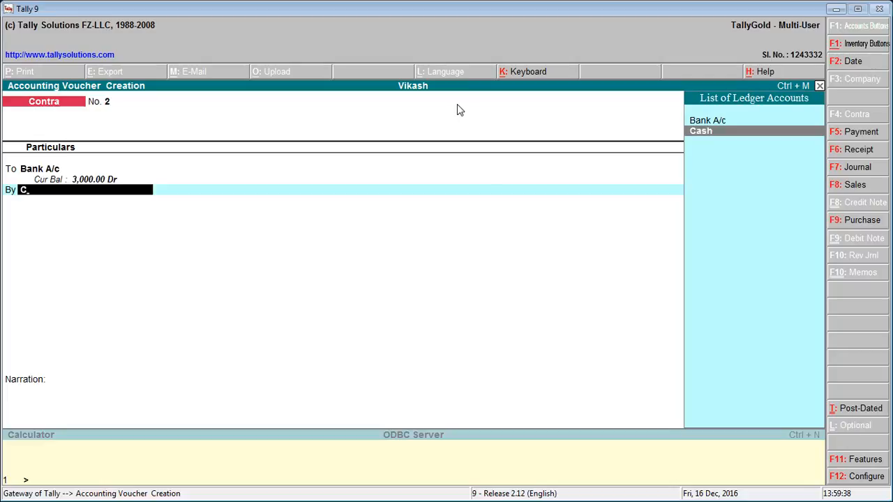
pyautogui.press('Return')
pyautogui.press('Return')
pyautogui.press('Return')
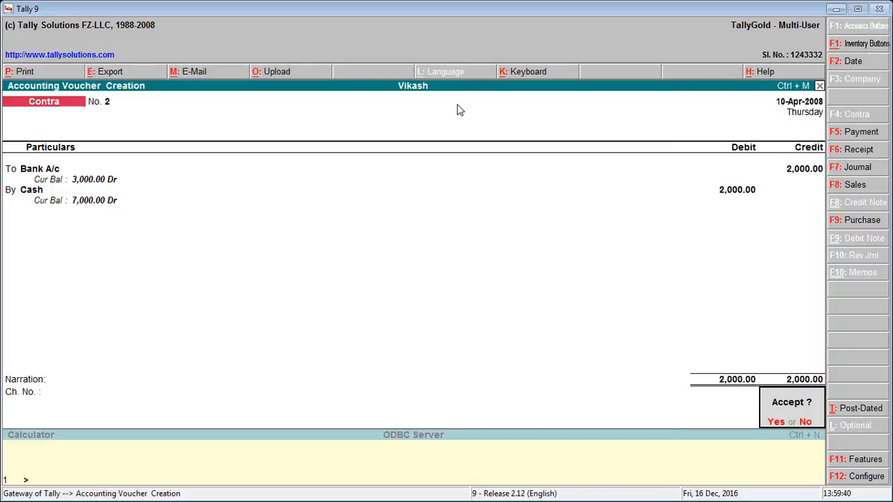
pyautogui.press('Return')
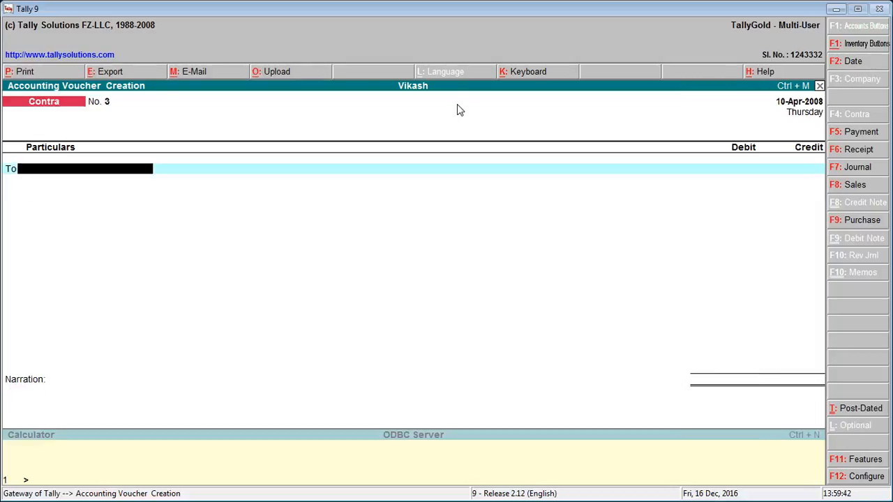
# Set the voucher date to 11-Apr-2008 and switch from contra to a payment voucher
pyautogui.click(854, 65)
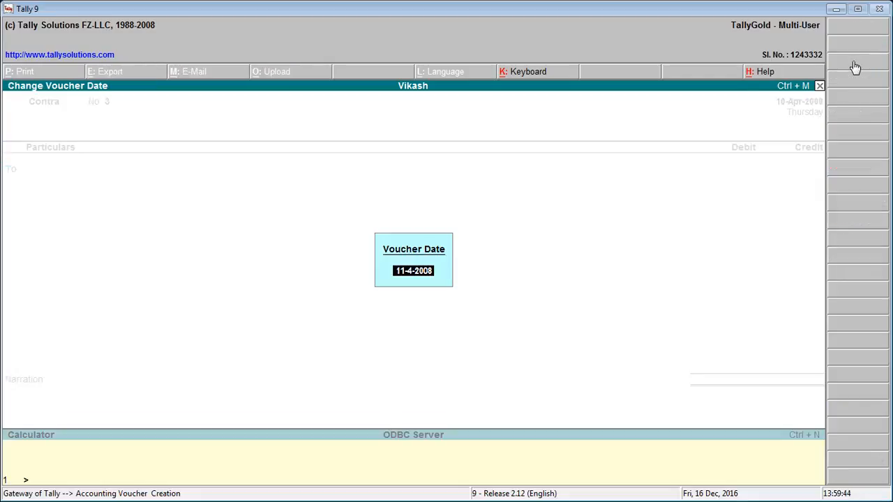
pyautogui.press('Return')
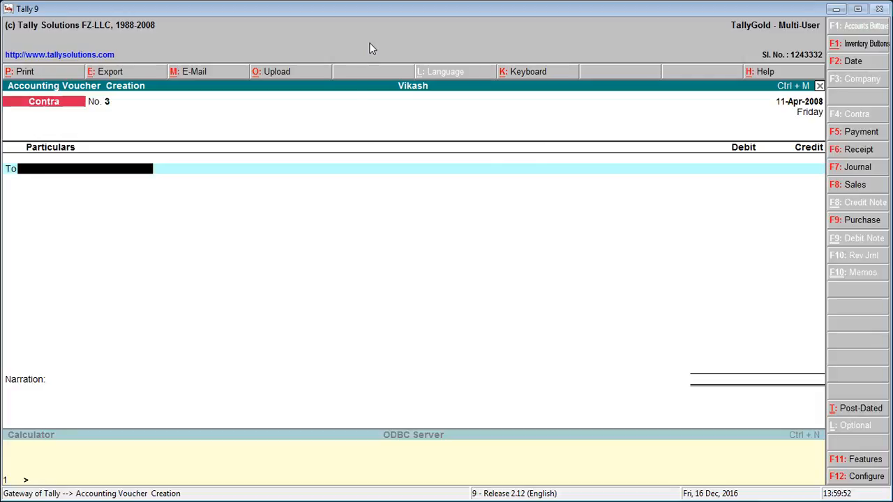
pyautogui.click(862, 134)
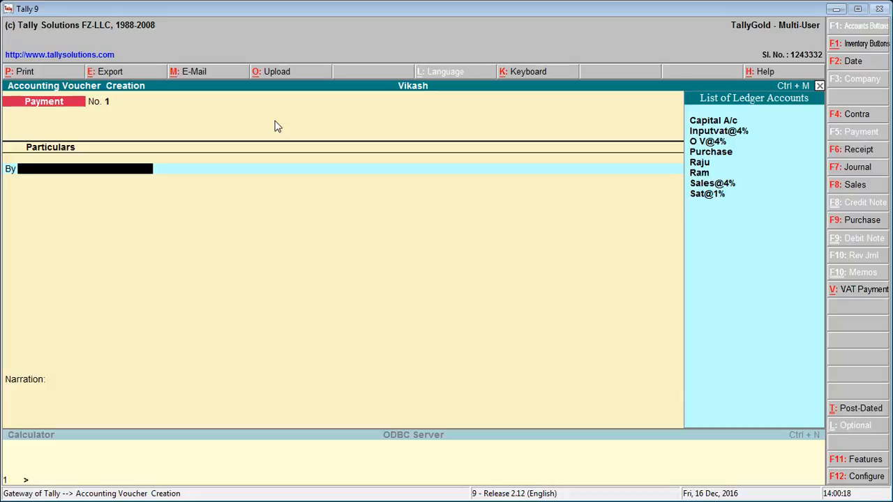
# Create a Rent ledger under Expenses (Indirect) without an alias, keeping inventory values affected at No
pyautogui.hotkey('alt', 'c')
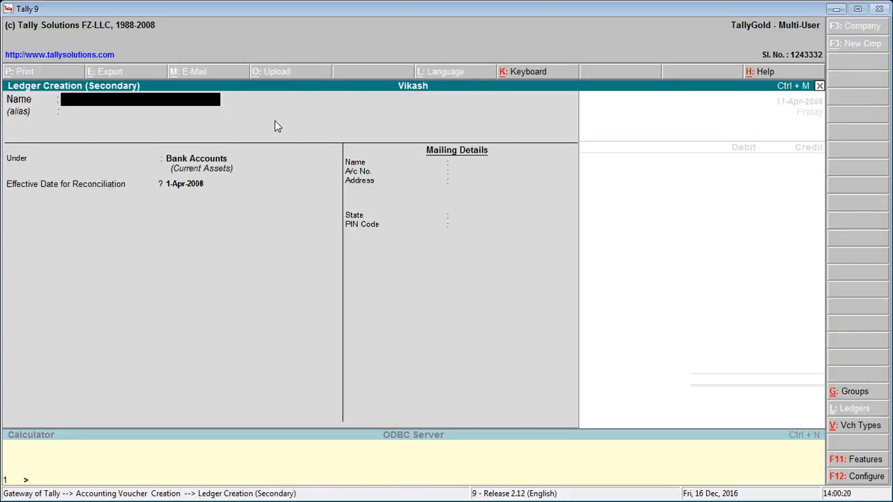
pyautogui.write('Rent')
pyautogui.press('Return')
pyautogui.press('Return')
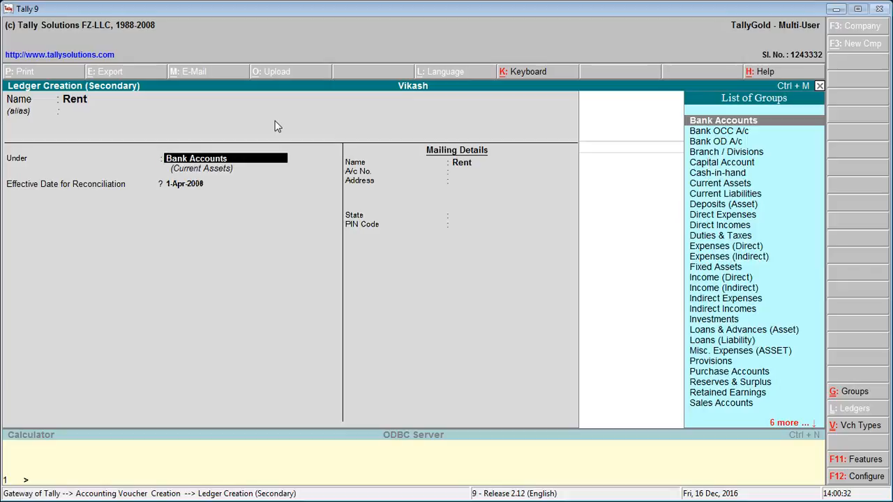
pyautogui.write('E')
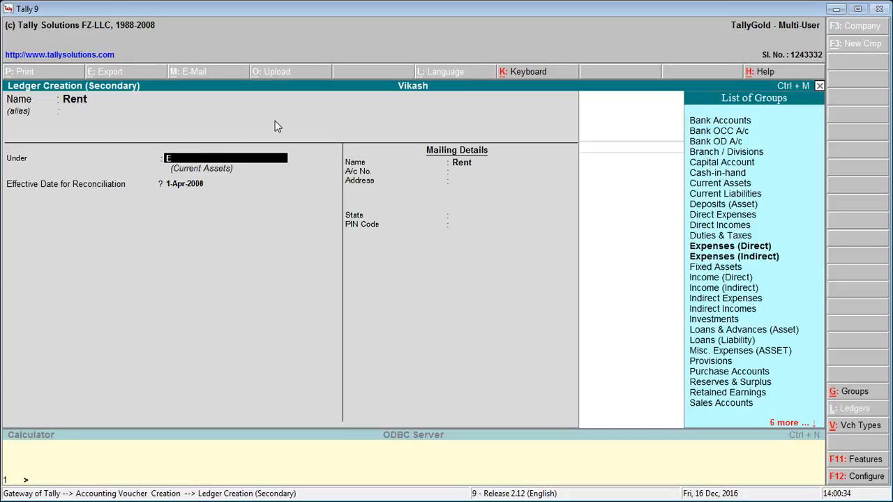
pyautogui.press('Down')
pyautogui.press('Down')
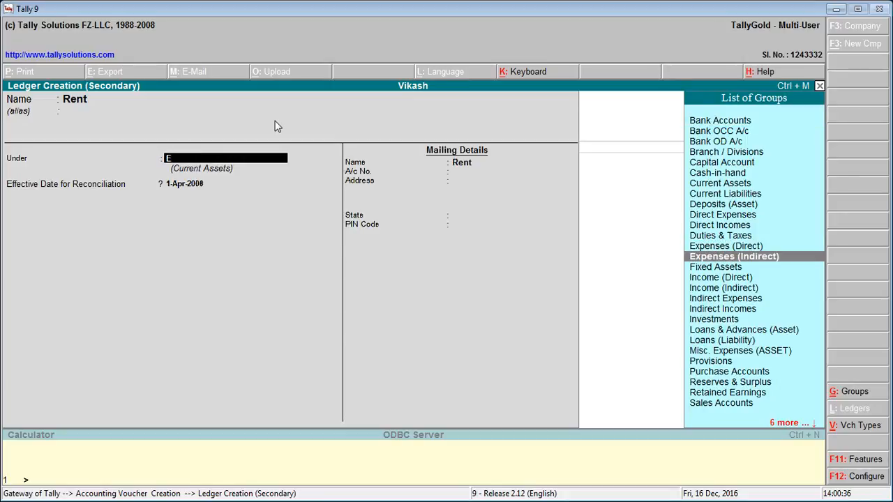
pyautogui.press('Return')
pyautogui.press('Return')
pyautogui.press('Return')
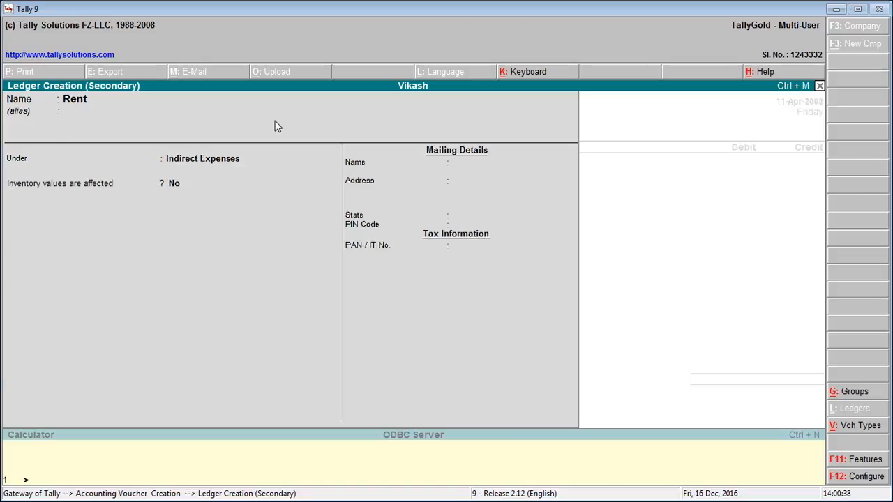
# Debit Rent with 500, credit Cash with 500 and save the rent payment voucher without a narration
pyautogui.write('500')
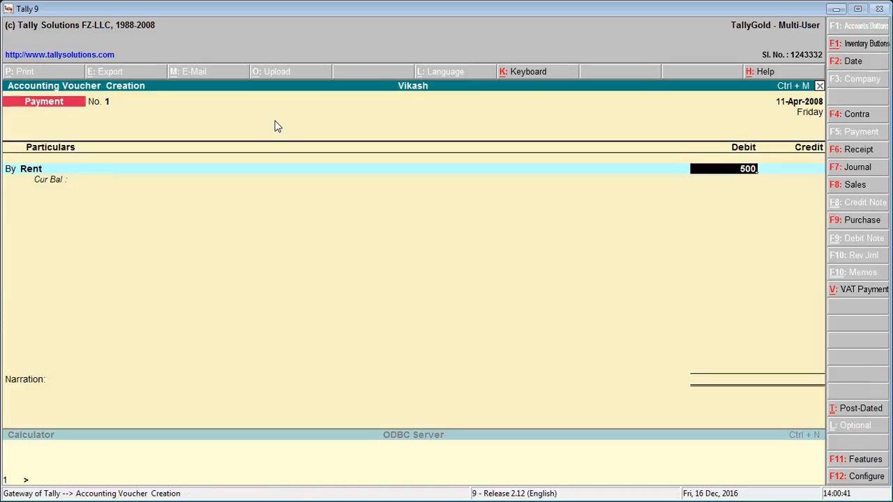
pyautogui.press('Return')
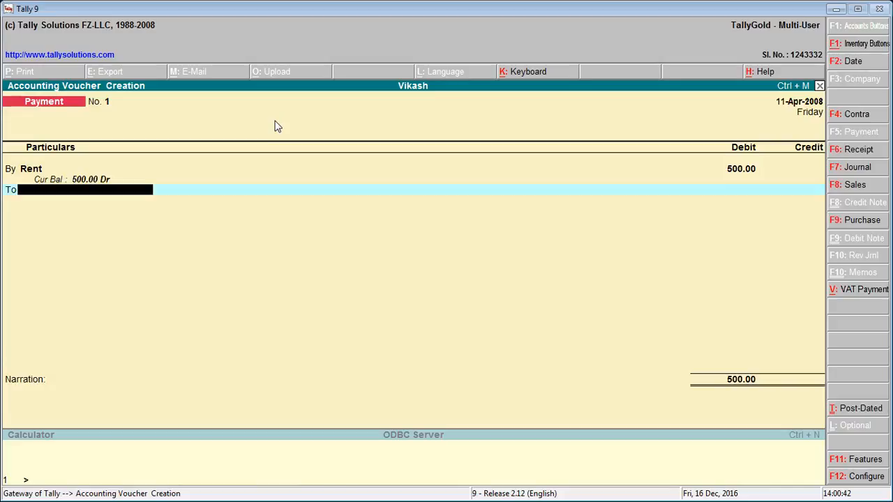
pyautogui.write('C')
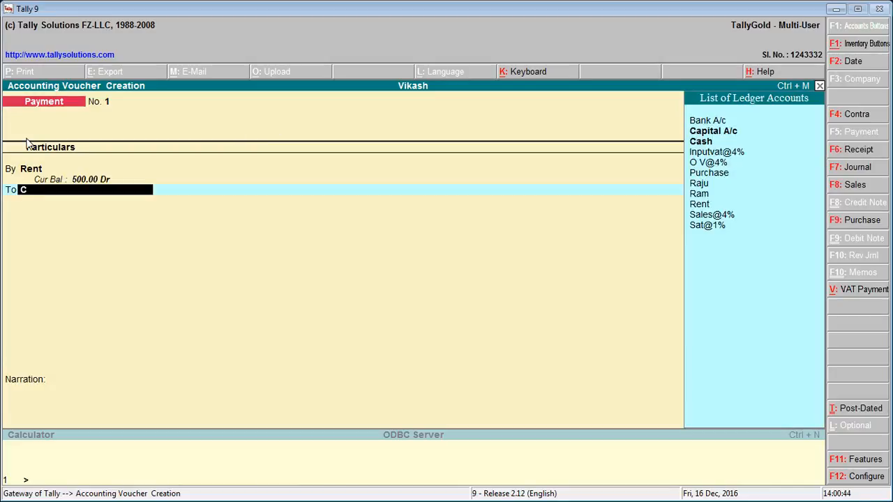
pyautogui.write('as')
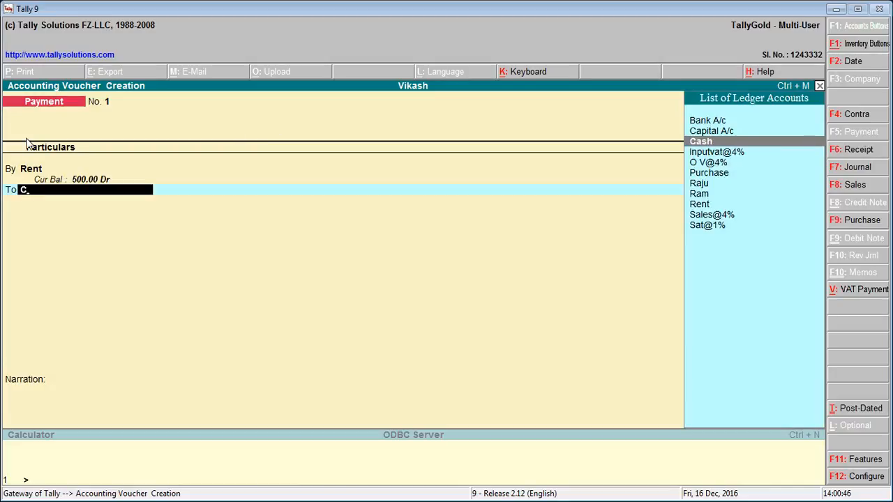
pyautogui.press('Return')
pyautogui.press('Return')
pyautogui.press('Return')
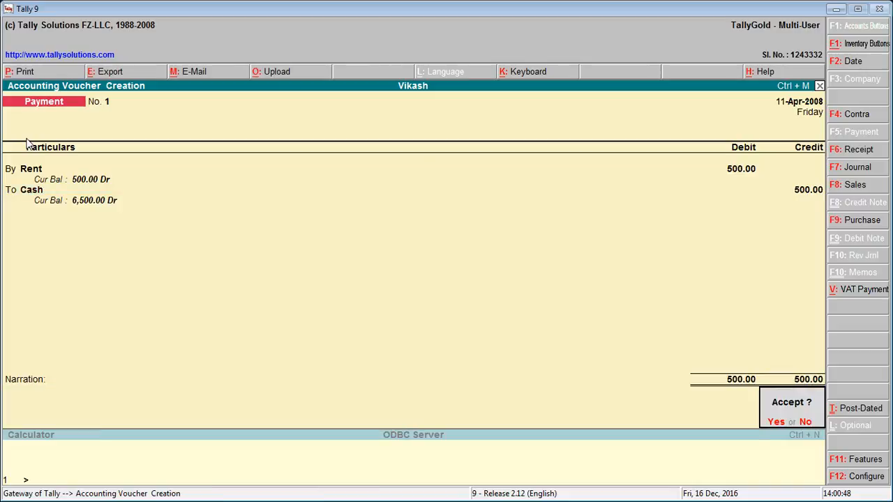
pyautogui.press('Return')
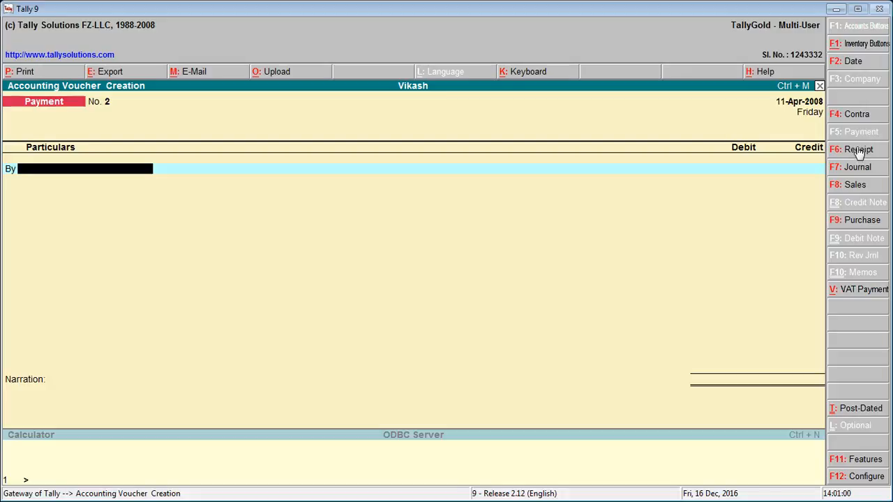
# Date the second payment voucher 12-Apr-2008 and create a Salary ledger under Indirect Expenses for its debit line
pyautogui.click(852, 63)
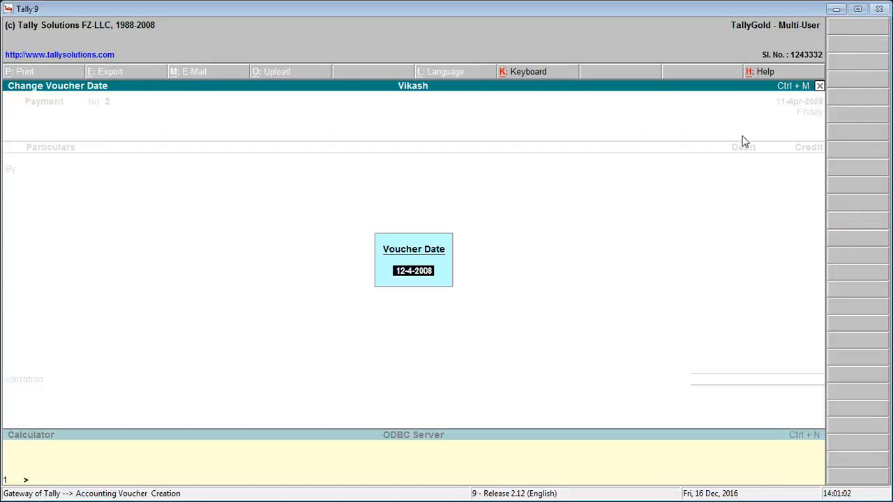
pyautogui.press('Return')
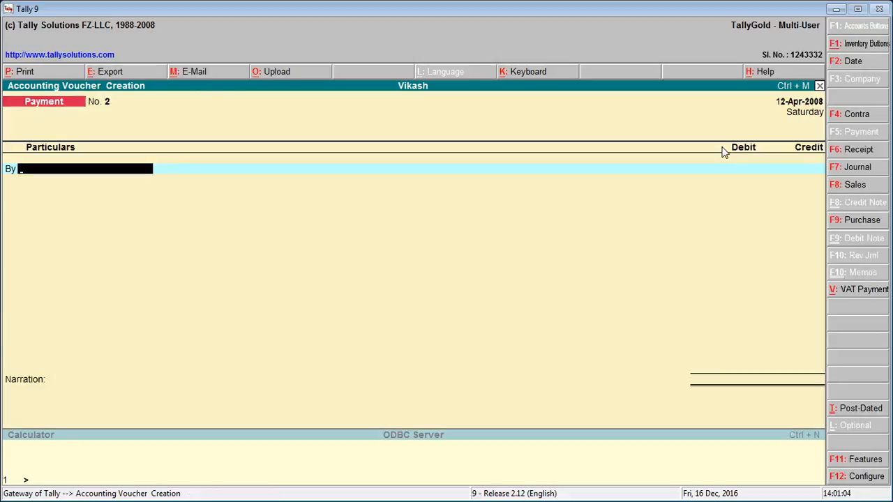
pyautogui.hotkey('alt', 'c')
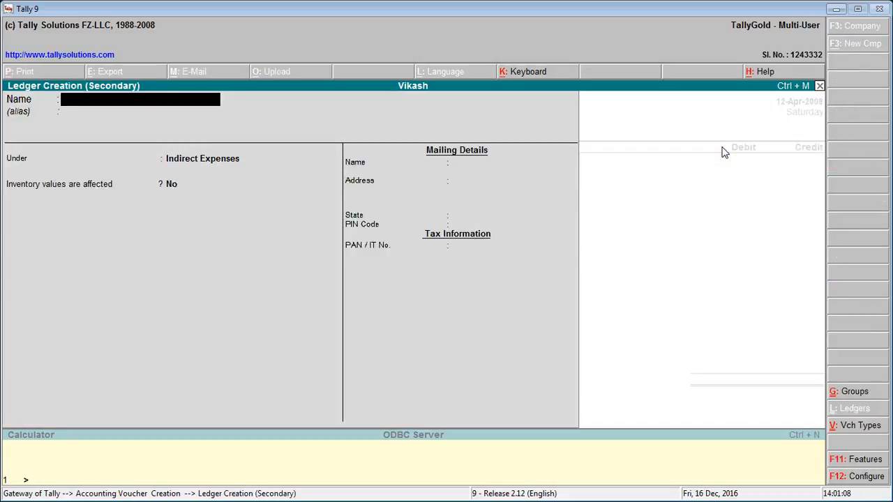
pyautogui.write('Salary')
pyautogui.press('Return')
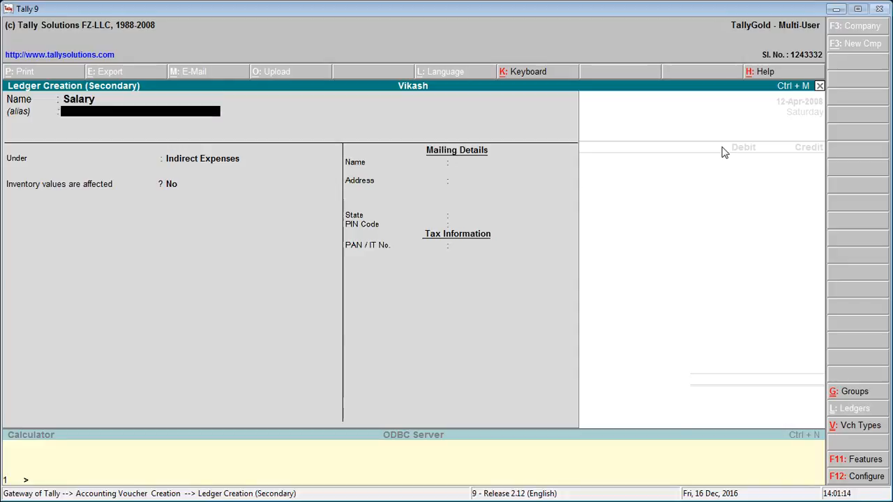
pyautogui.press('Return')
pyautogui.press('Return')
pyautogui.press('Return')
pyautogui.press('Return')
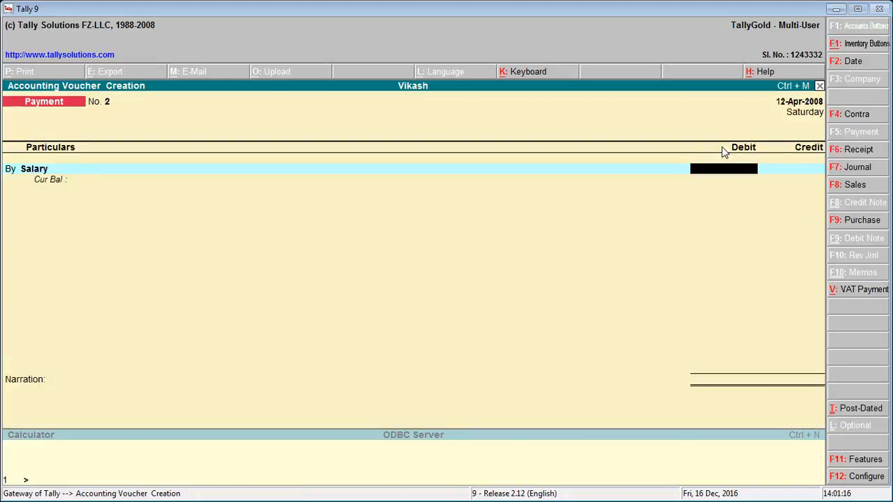
# Debit Salary with 500, credit Cash with 500 and save the salary payment voucher without a narration
pyautogui.write('500')
pyautogui.press('Return')
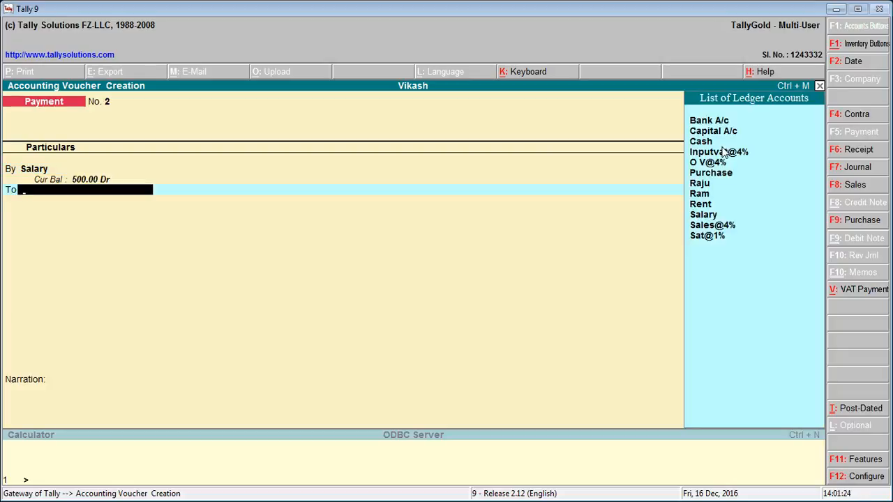
pyautogui.click(716, 143)
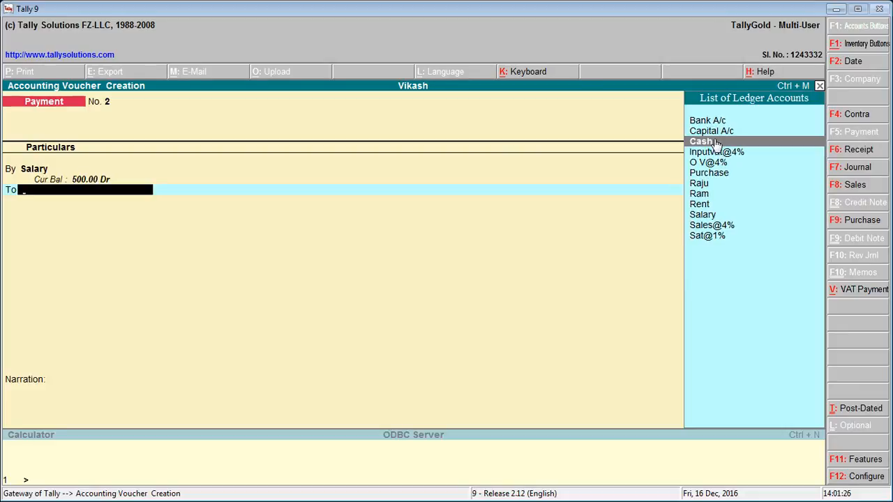
pyautogui.press('Return')
pyautogui.press('Return')
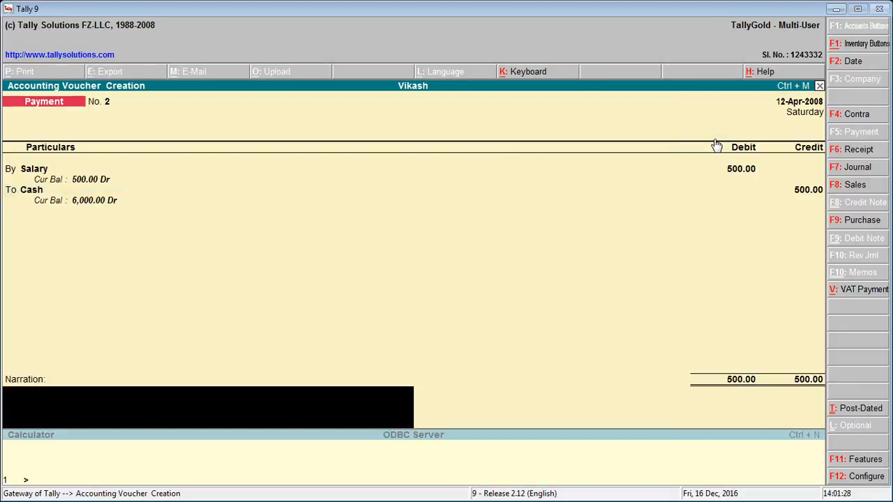
pyautogui.press('Return')
pyautogui.press('Return')
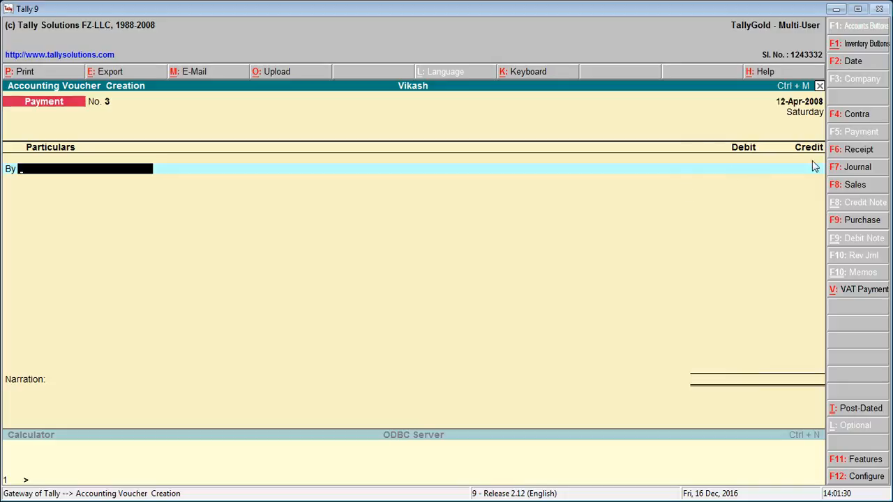
# Switch to a receipt voucher and date it 14-Apr-2008
pyautogui.click(850, 148)
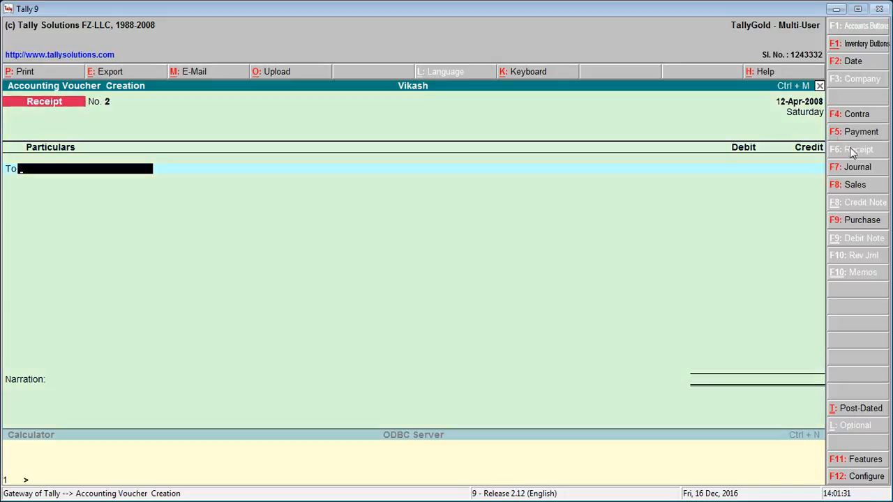
pyautogui.click(852, 64)
pyautogui.write('13-4-2008')
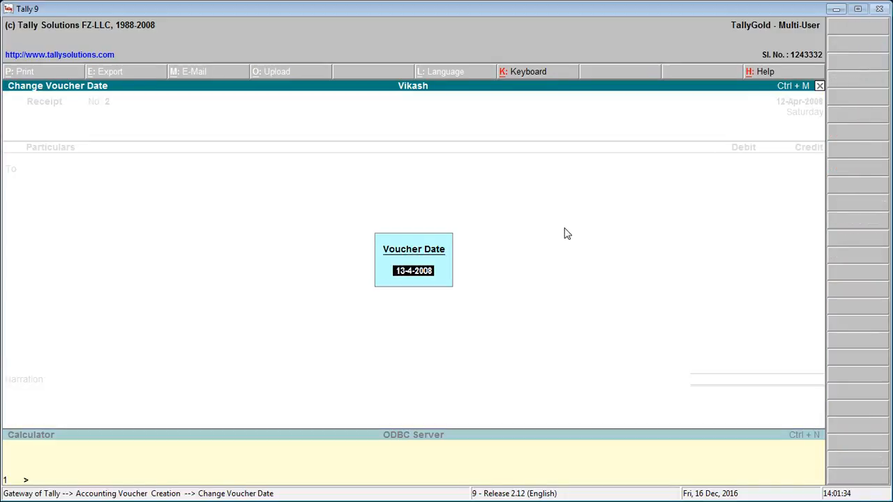
pyautogui.press('Return')
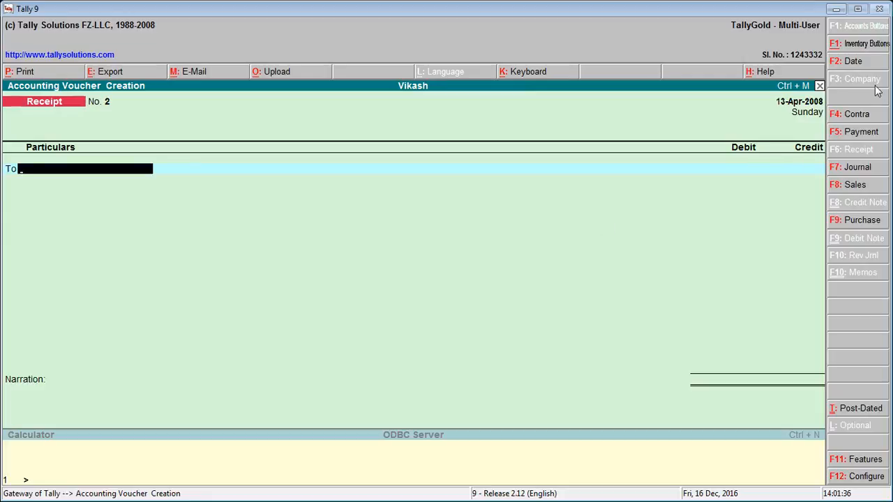
pyautogui.click(864, 66)
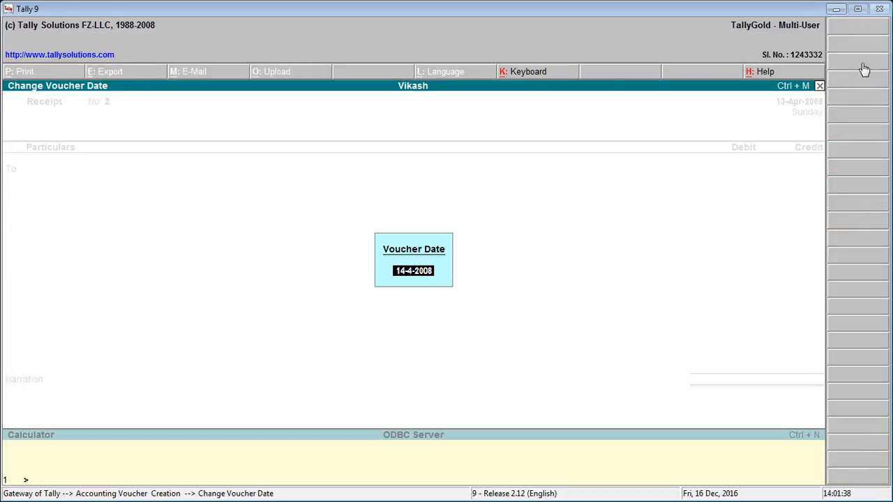
pyautogui.press('Return')
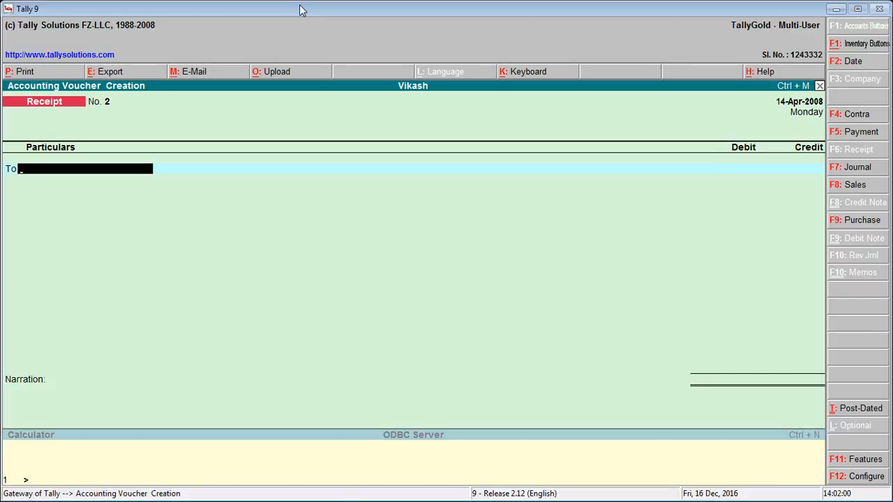
# Create a Commission Received ledger under the Income (Indirect) group for the receipt voucher's credit line
pyautogui.press('space')
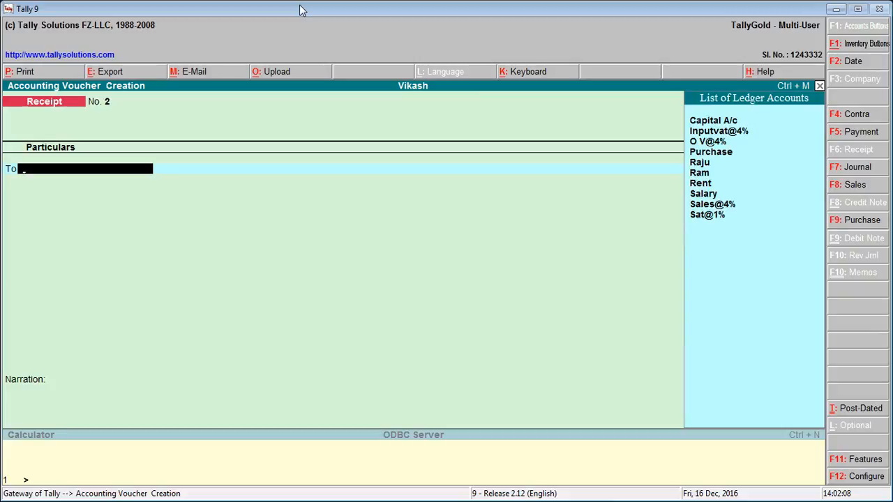
pyautogui.hotkey('alt', 'c')
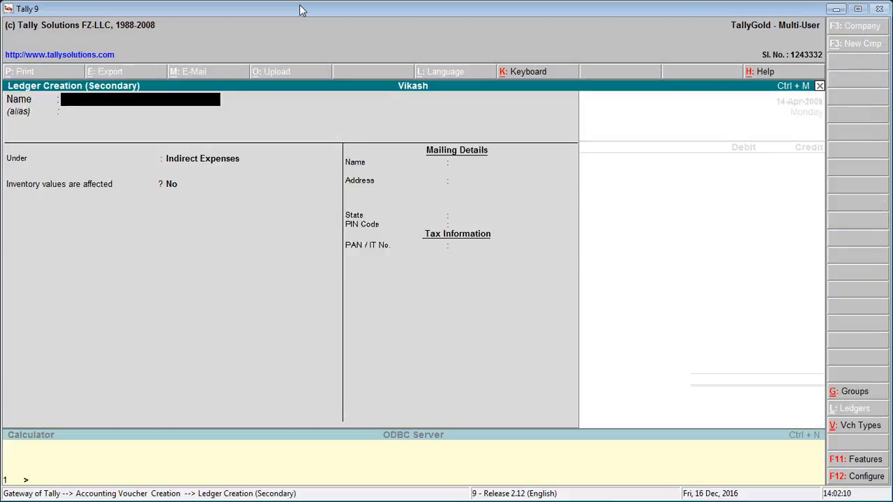
pyautogui.write('Commiss')
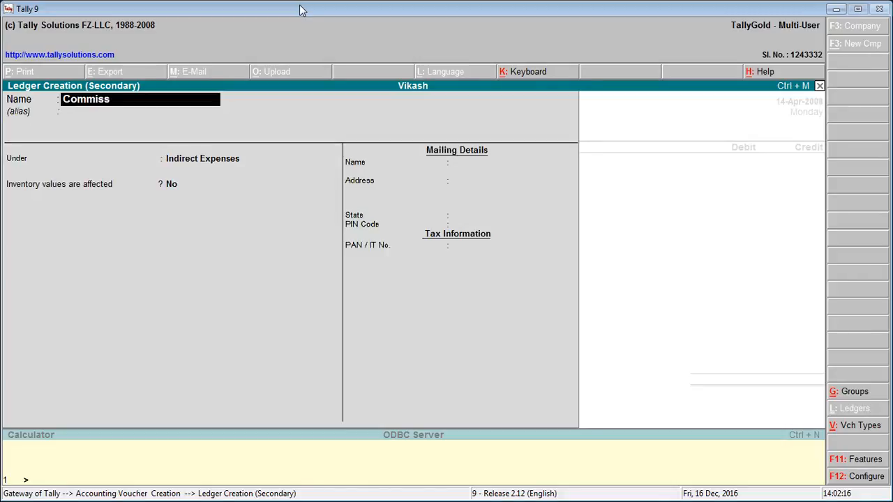
pyautogui.write('ion Re')
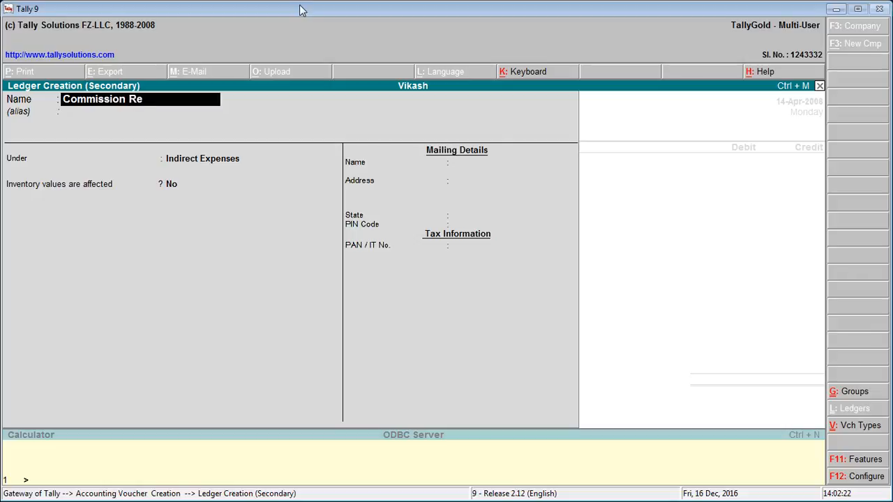
pyautogui.write('ceived')
pyautogui.press('Return')
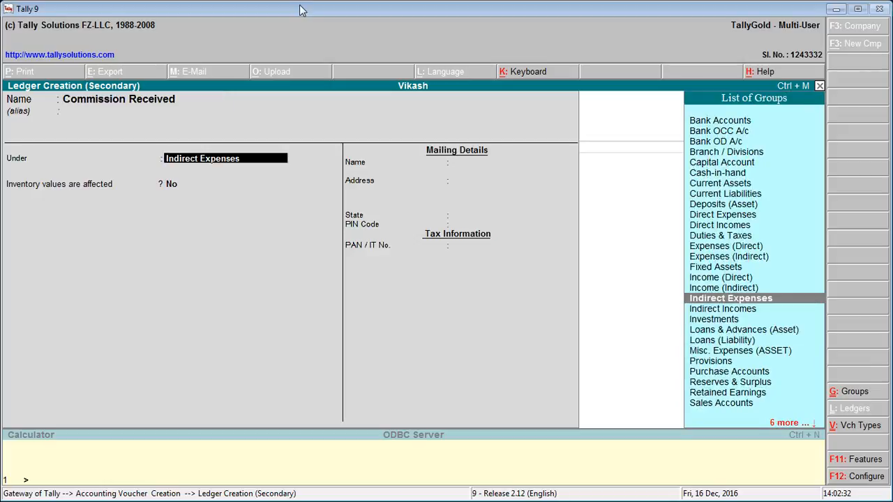
pyautogui.write('I')
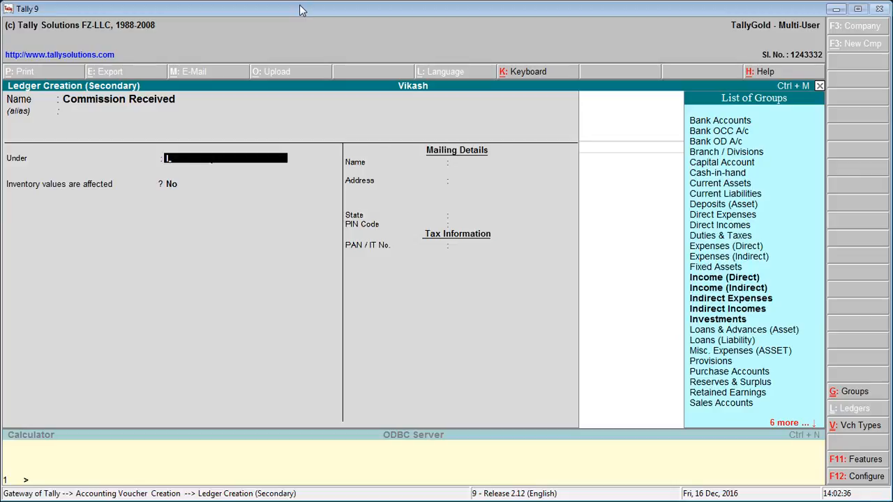
pyautogui.press('Down')
pyautogui.press('Down')
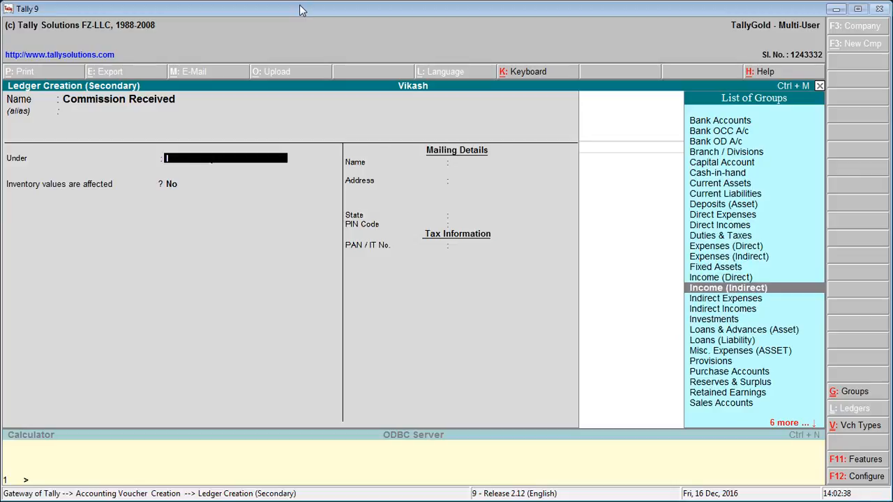
pyautogui.press('Return')
pyautogui.press('Return')
pyautogui.press('Return')
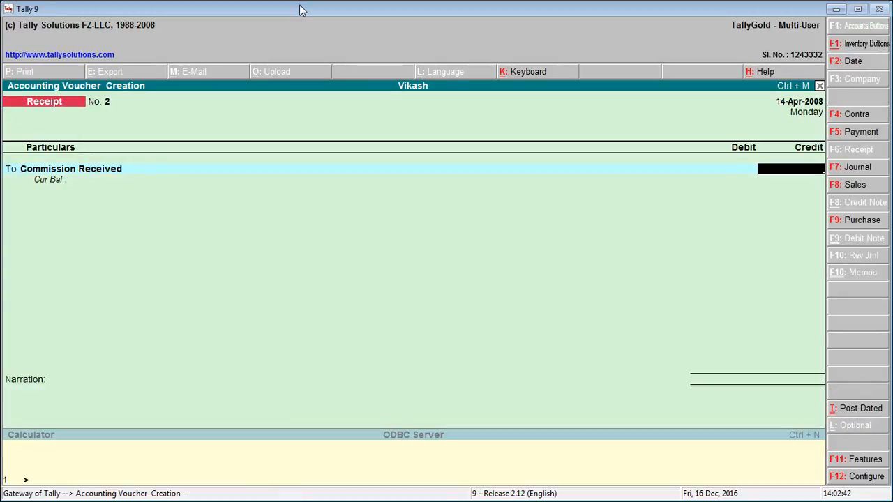
# Credit Commission Received with 3000, debit Cash with 3000 and save the receipt voucher without a narration
pyautogui.write('3000')
pyautogui.press('Return')
pyautogui.press('Return')
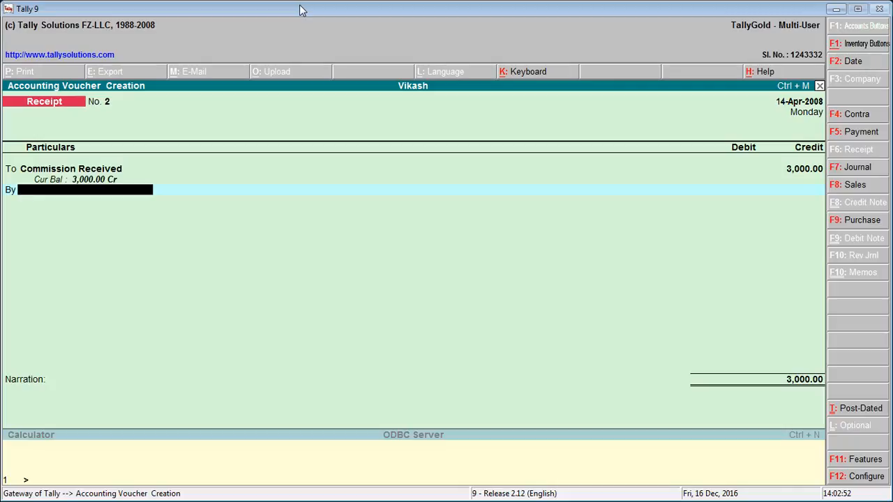
pyautogui.write('C')
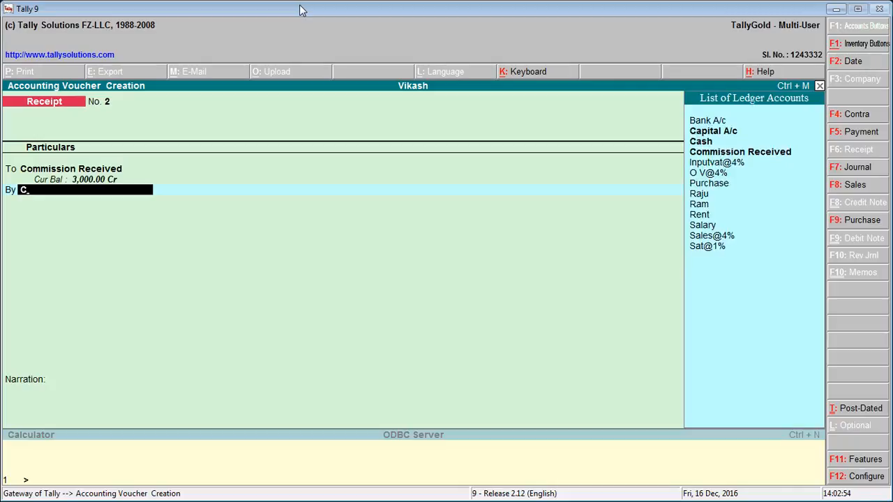
pyautogui.press('Down')
pyautogui.press('Down')
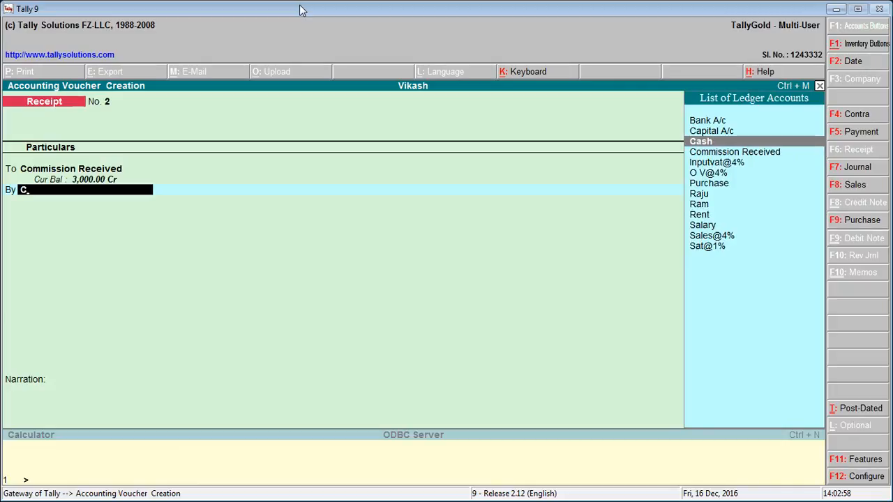
pyautogui.press('Return')
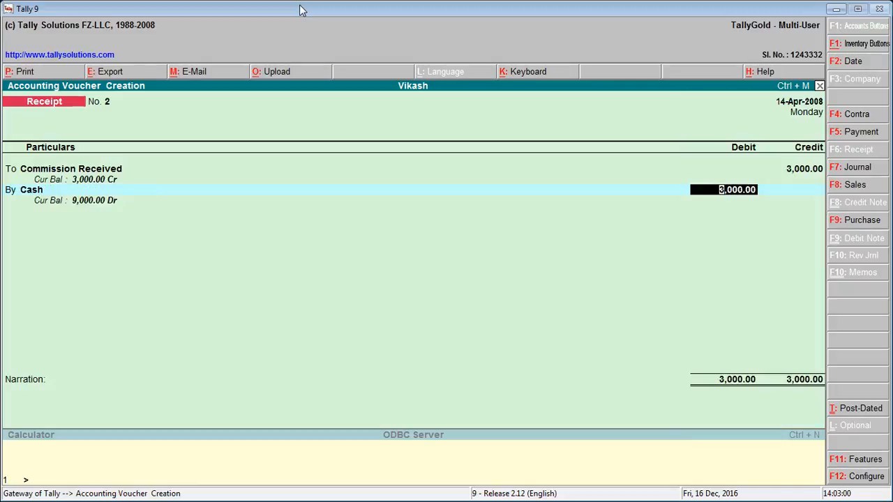
pyautogui.press('Return')
pyautogui.press('Return')
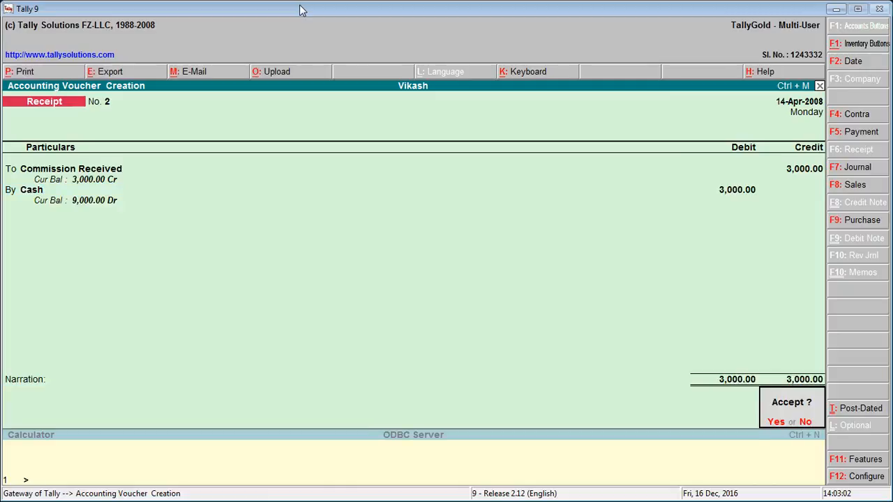
pyautogui.press('Return')
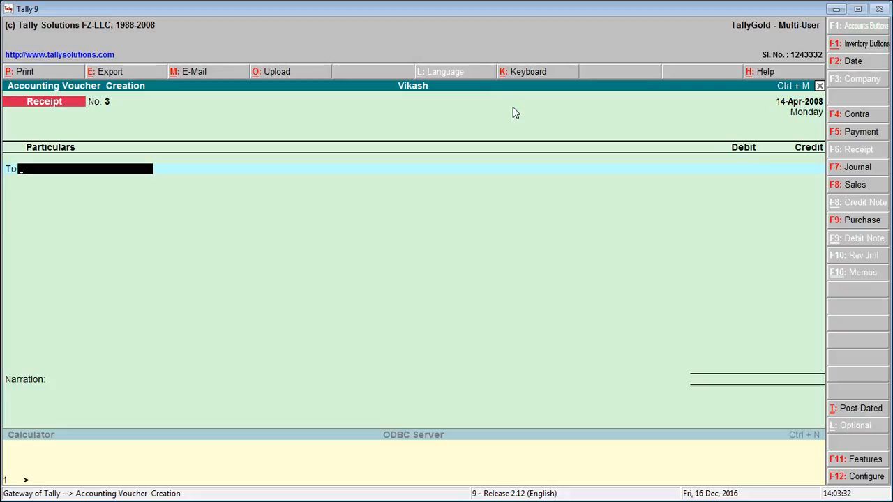
# Begin a new party ledger for the next receipt voucher's credit line and enter the customer's name, leaving the alias empty
pyautogui.hotkey('alt', 'c')
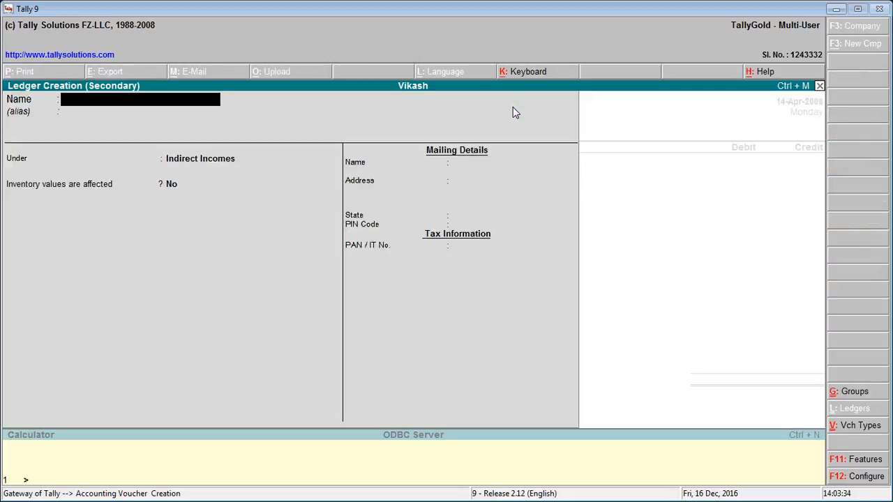
pyautogui.write('Ram')
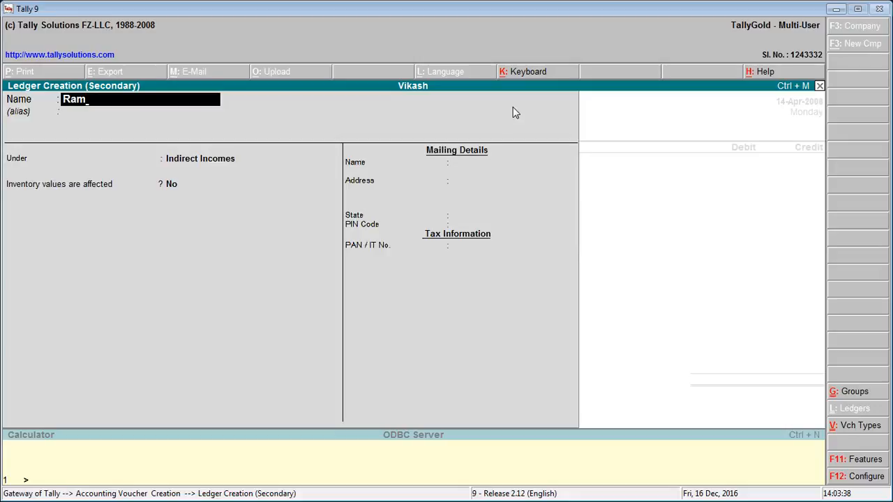
pyautogui.press('Return')
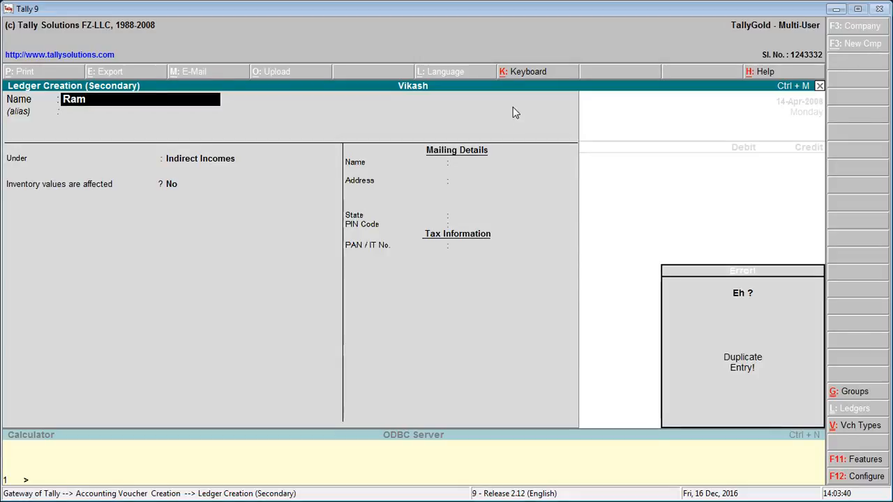
pyautogui.write('\\')
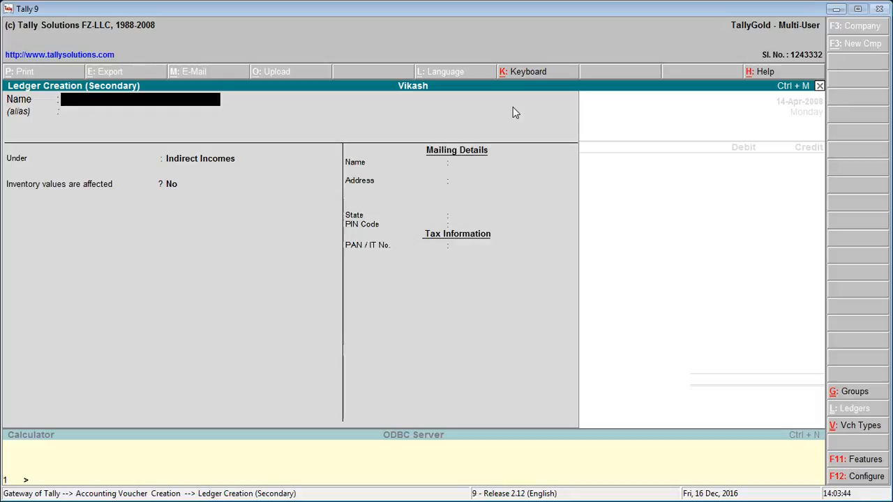
pyautogui.write('Kavi')
pyautogui.press('Return')
pyautogui.press('Return')
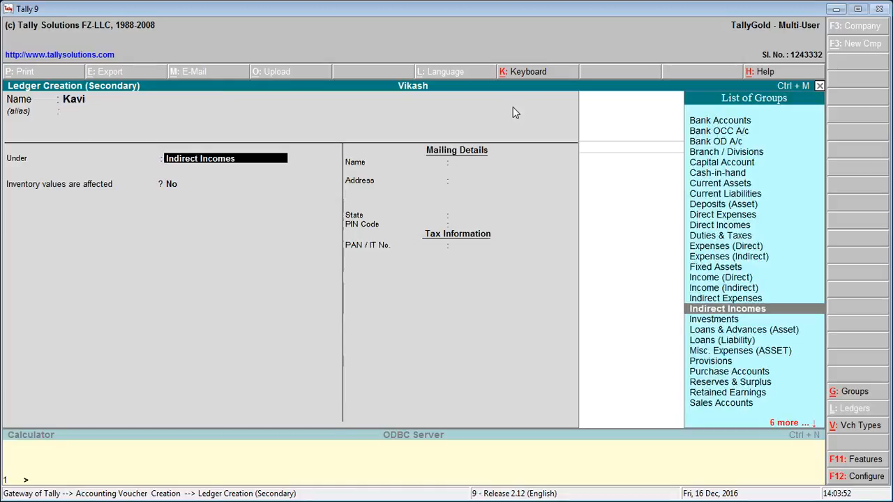
# Place the customer's ledger under Sundry Debtors and save it without bill-by-bill balances, mailing address or tax numbers
pyautogui.write('S')
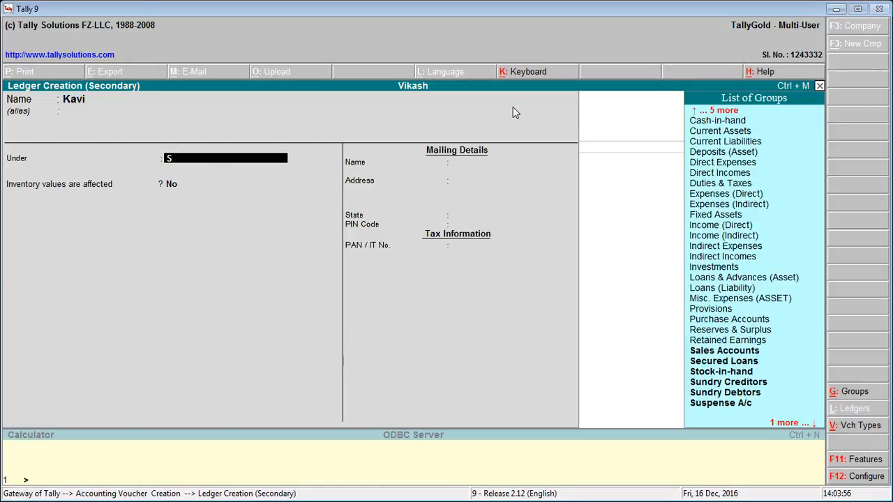
pyautogui.press('Down')
pyautogui.press('Down')
pyautogui.press('Down')
pyautogui.press('Down')
pyautogui.press('Down')
pyautogui.press('Down')
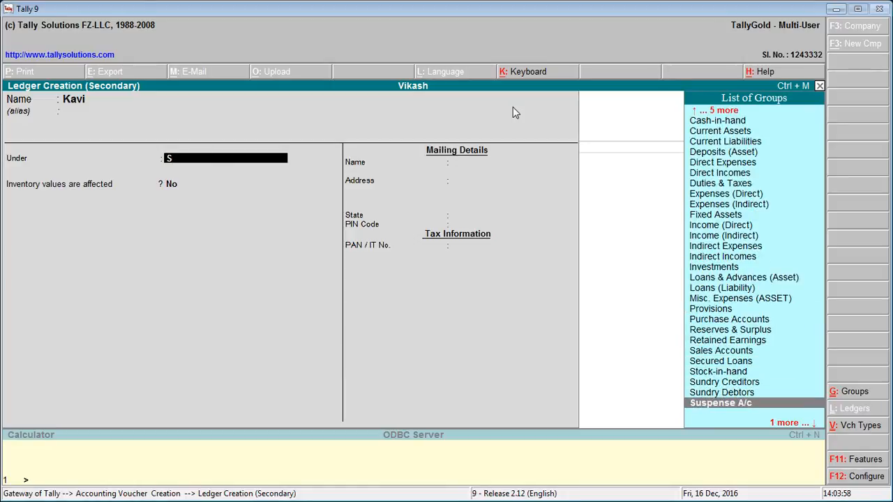
pyautogui.press('Up')
pyautogui.press('Return')
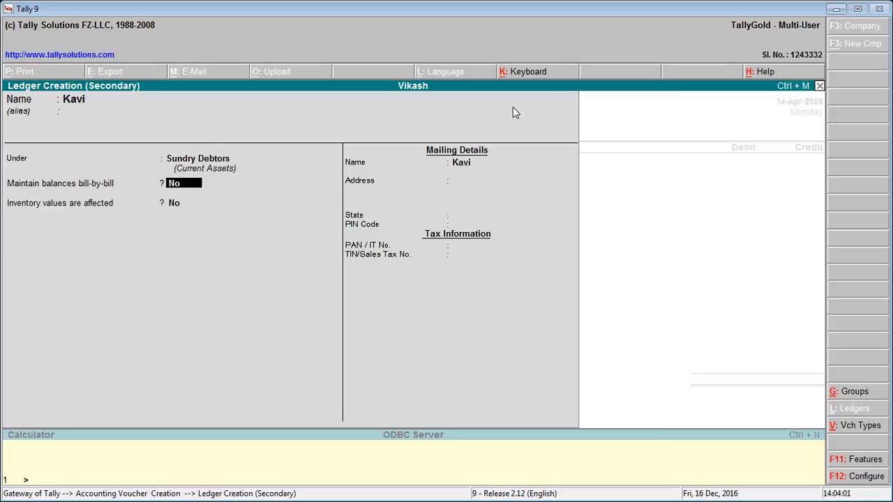
pyautogui.press('Return')
pyautogui.press('Return')
pyautogui.press('Return')
pyautogui.press('Return')
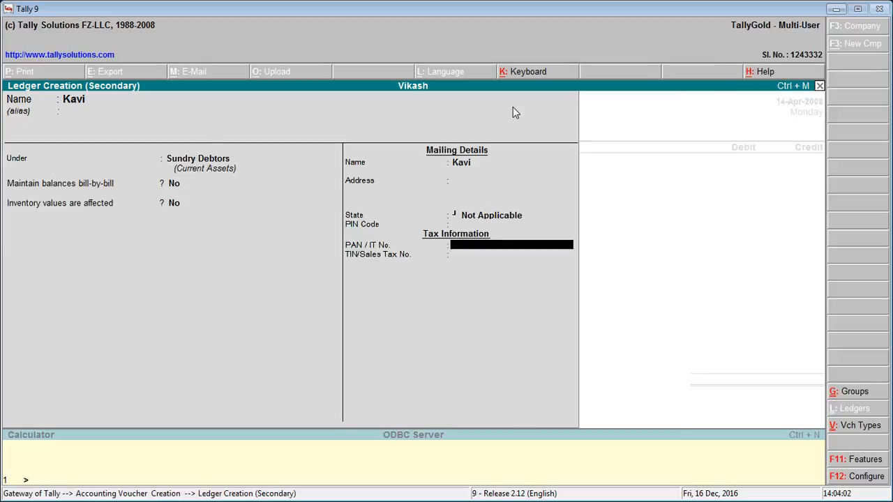
pyautogui.press('Return')
pyautogui.press('Return')
pyautogui.hotkey('ctrl', 'a')
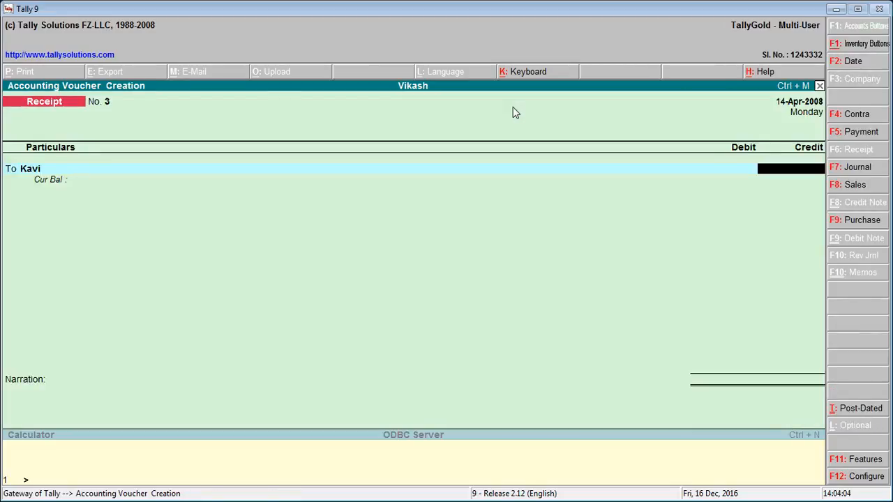
# Credit the customer's ledger with 200, debit Cash with 200 and save the receipt voucher without a narration
pyautogui.write('200')
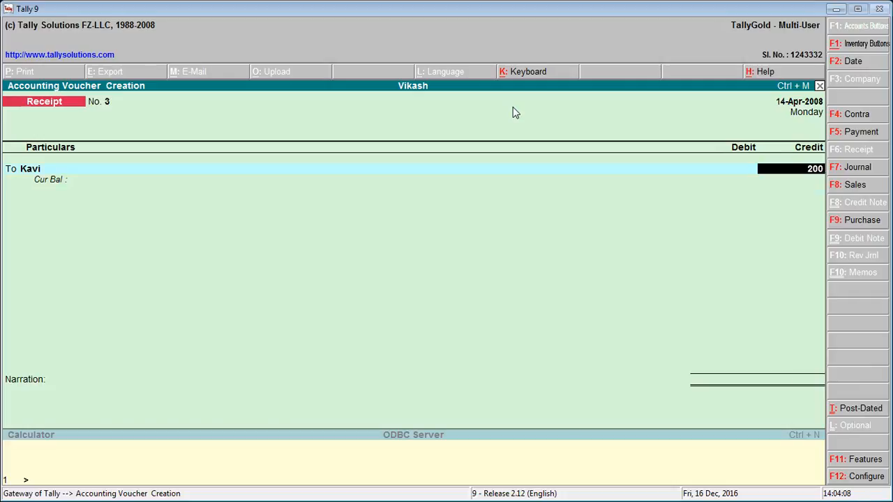
pyautogui.press('Return')
pyautogui.press('Return')
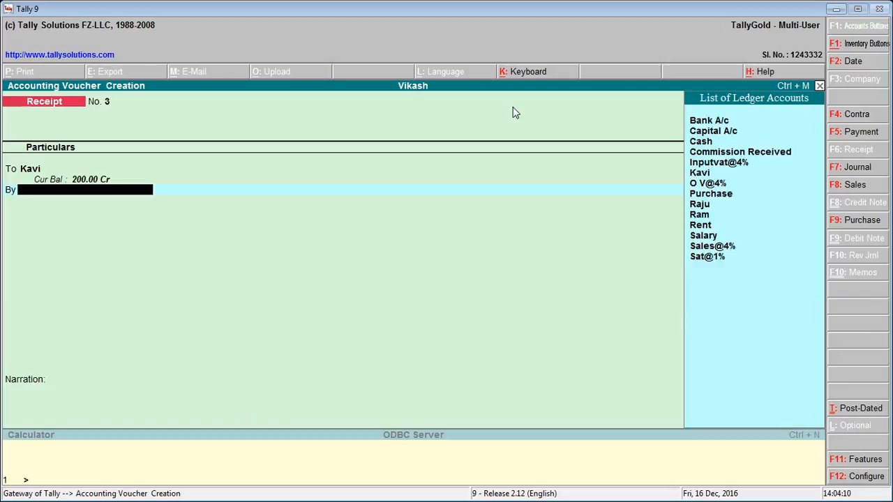
pyautogui.write('c')
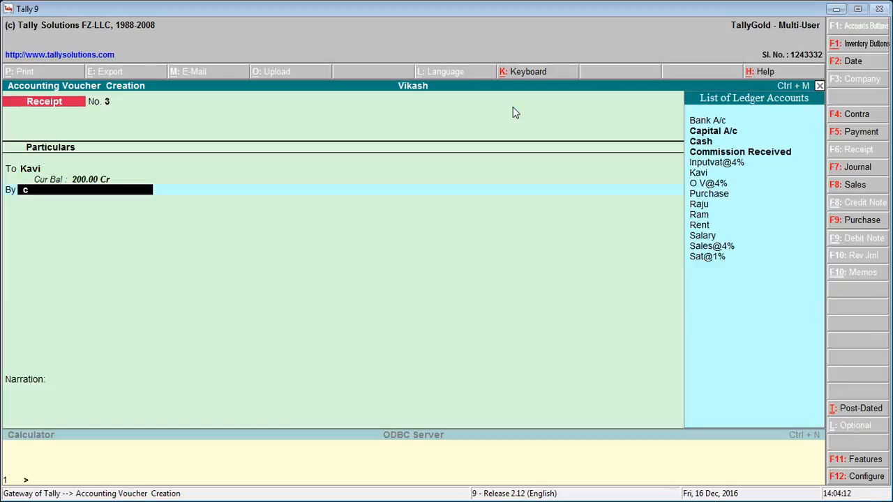
pyautogui.write('as')
pyautogui.press('Return')
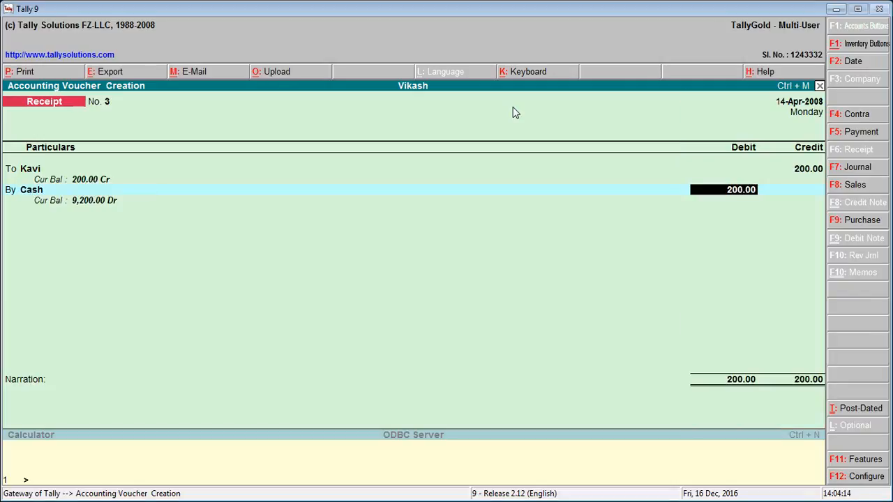
pyautogui.press('Return')
pyautogui.press('Return')
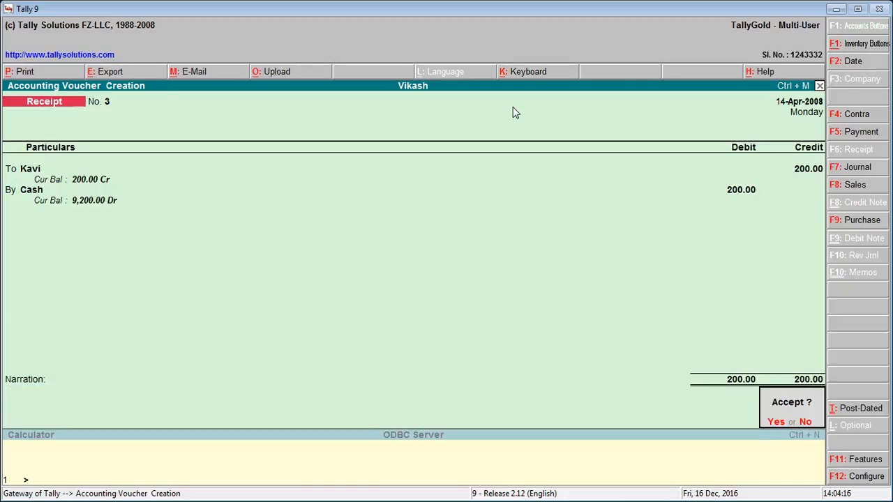
pyautogui.press('Return')
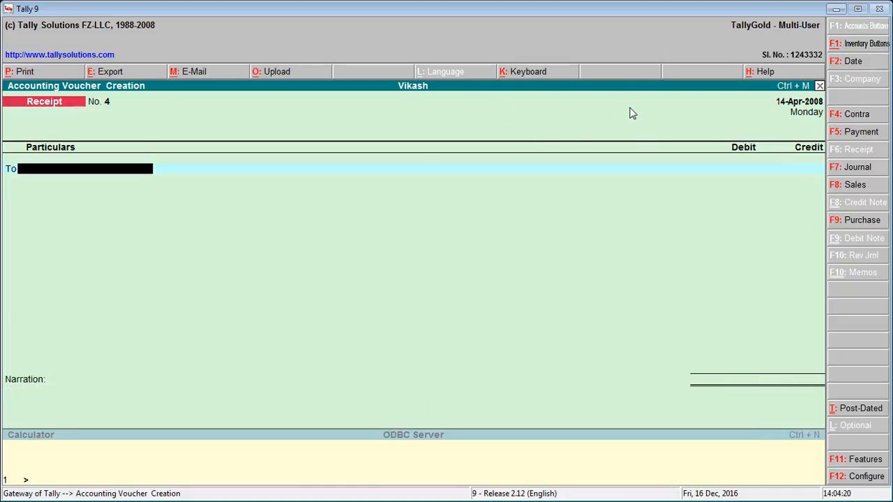
# Start a journal voucher and begin a new ledger named Charity for its debit line, leaving the alias empty
pyautogui.click(851, 170)
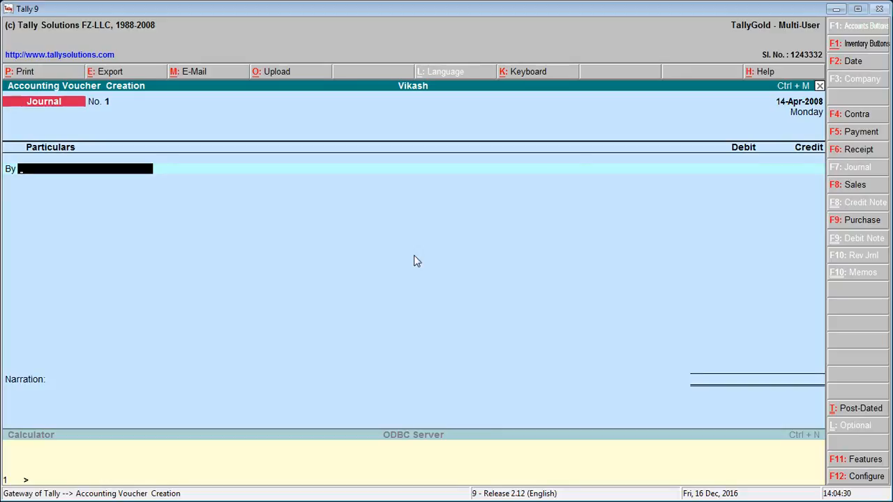
pyautogui.press('space')
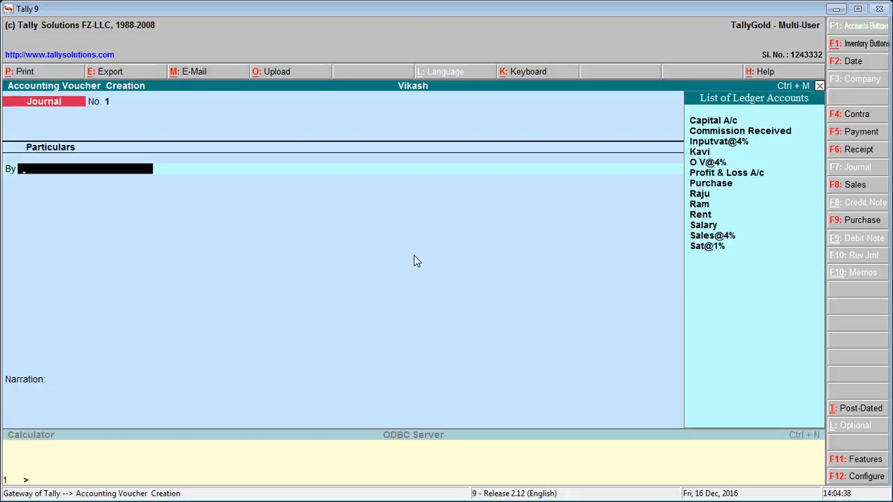
pyautogui.hotkey('alt', 'c')
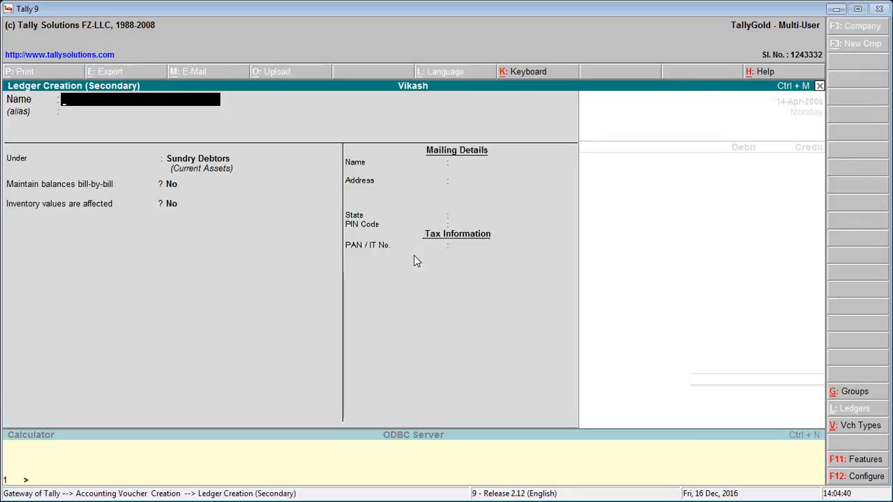
pyautogui.write('Charity')
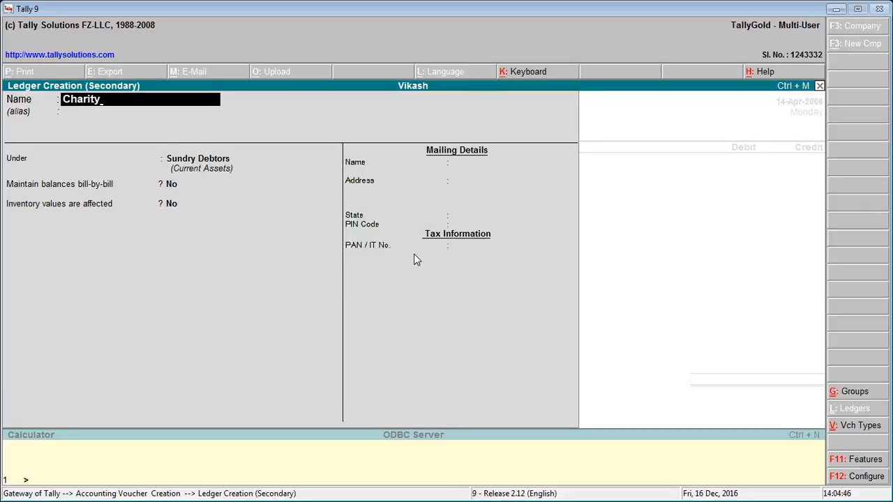
pyautogui.press('Return')
pyautogui.press('Return')
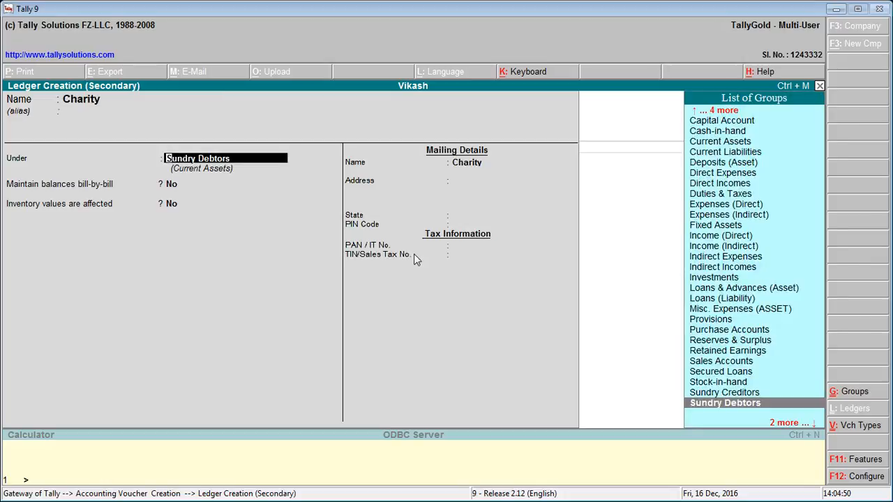
# Place the Charity ledger under Indirect Expenses and save it without affecting inventory values
pyautogui.write('E')
pyautogui.press('Down')
pyautogui.press('Down')
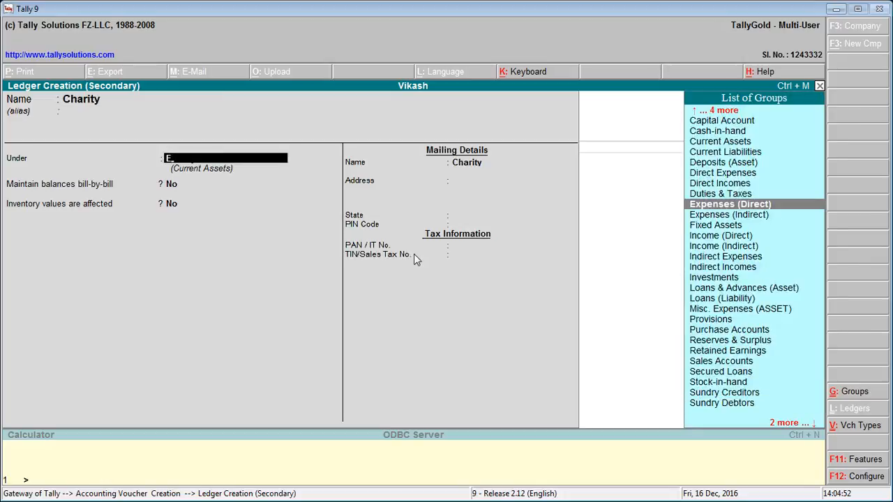
pyautogui.press('Return')
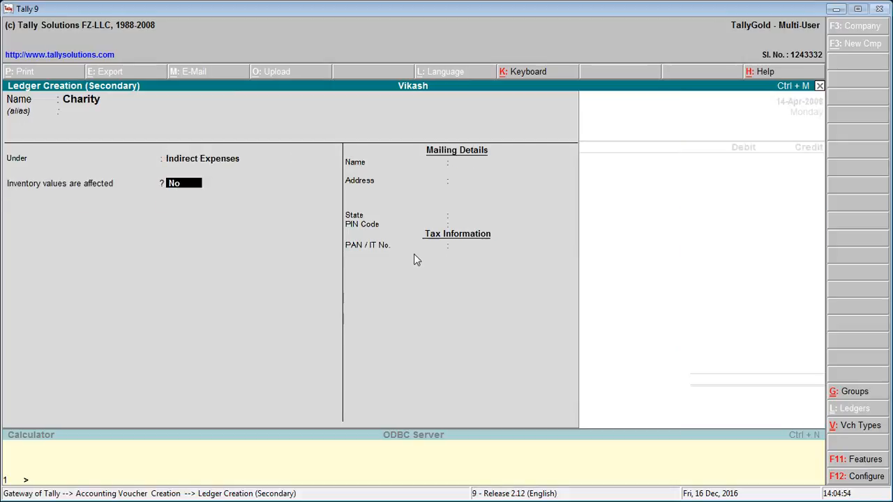
pyautogui.press('Return')
pyautogui.press('Return')
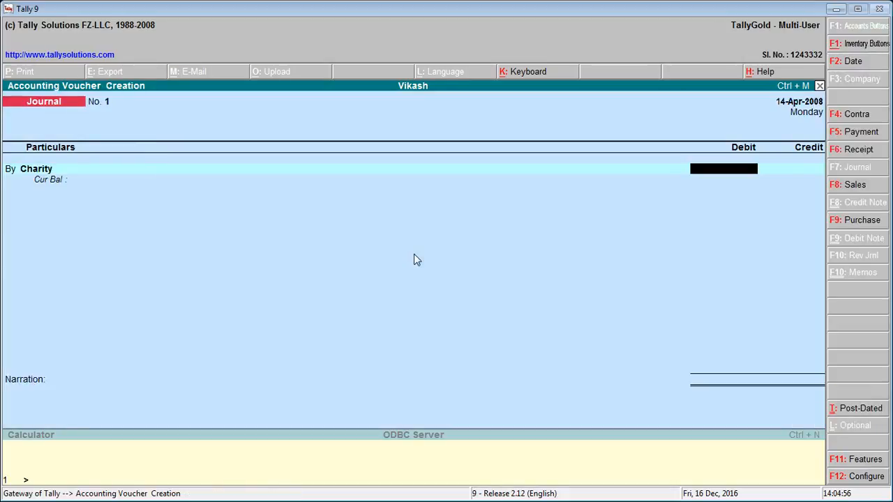
# Debit Charity with 20 and choose Purchase as the ledger to credit
pyautogui.write('20')
pyautogui.press('Return')
pyautogui.press('Return')
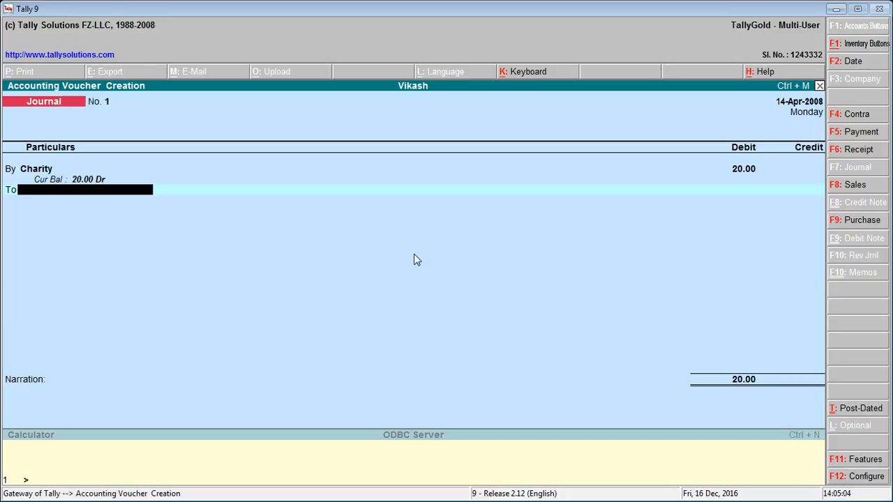
pyautogui.write('P')
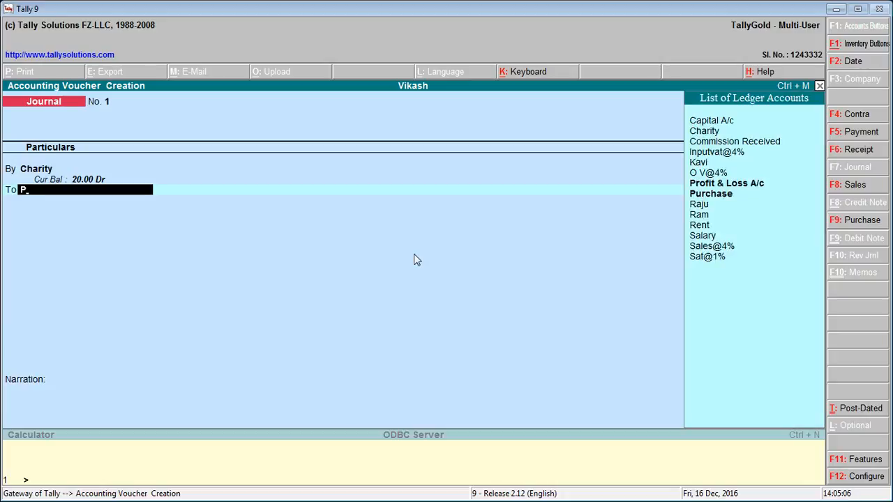
pyautogui.press('Return')
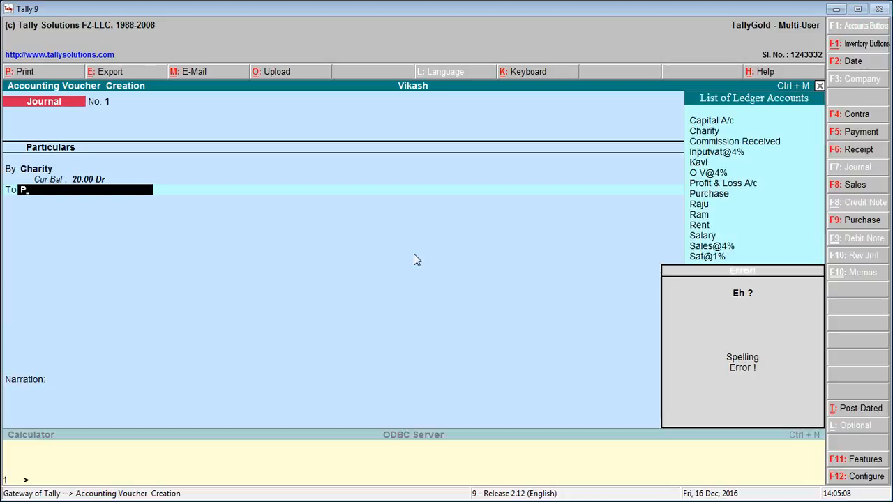
pyautogui.press('Down')
pyautogui.press('Down')
pyautogui.press('Down')
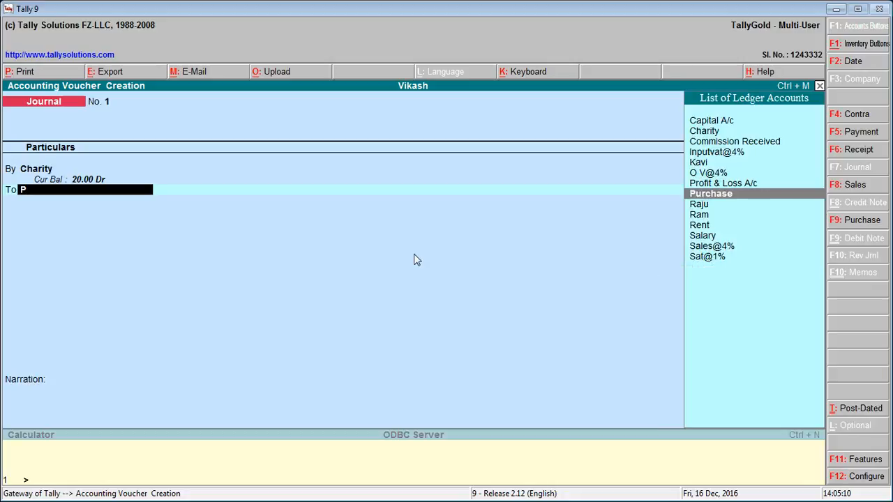
pyautogui.press('Up')
pyautogui.press('Return')
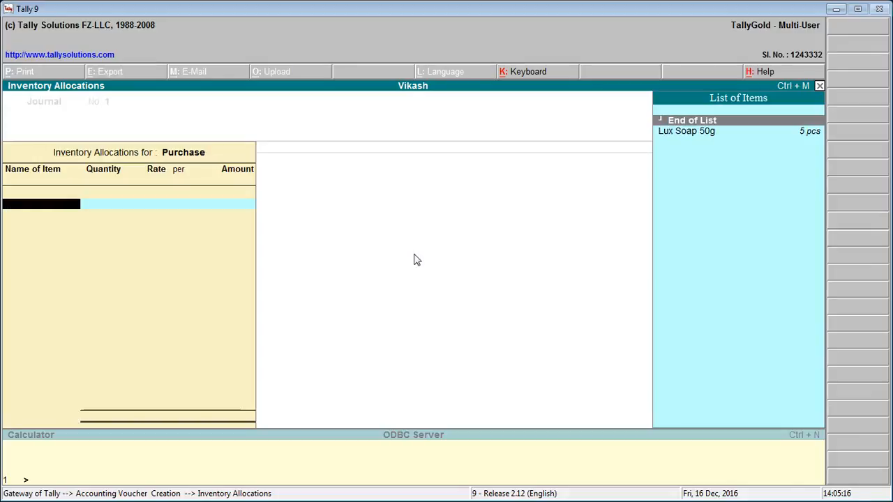
# Add Lux Soap 50g to the Purchase inventory allocation with tracking number and order number Not Applicable
pyautogui.press('Down')
pyautogui.press('Return')
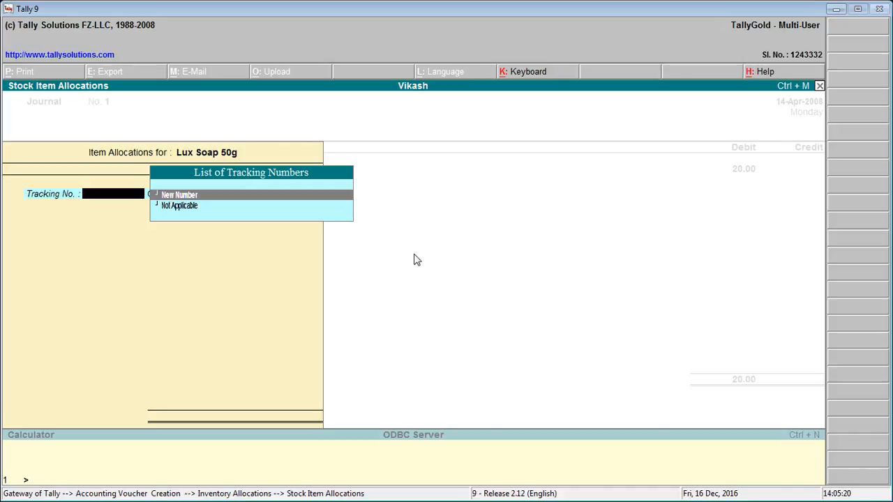
pyautogui.press('Down')
pyautogui.press('Return')
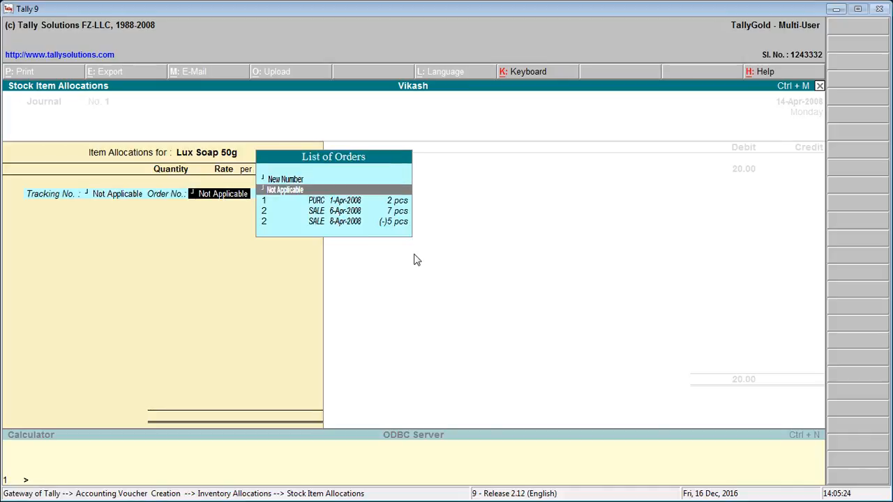
pyautogui.press('Return')
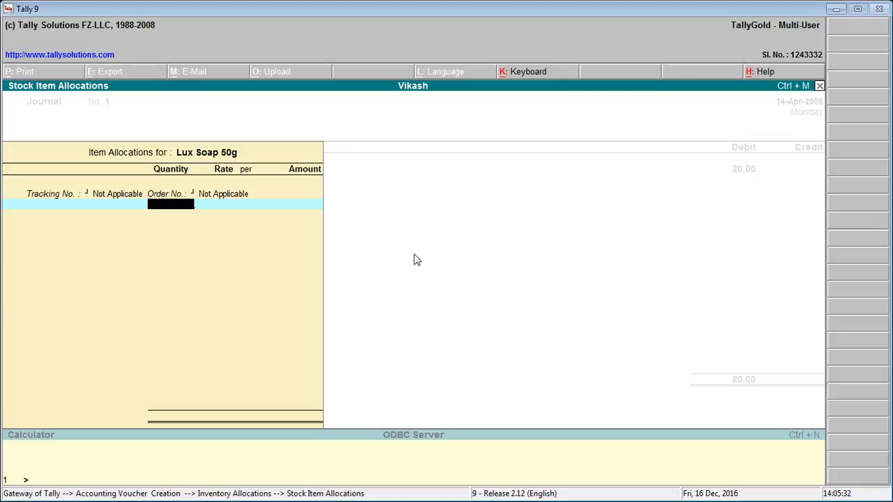
# Allocate 1 pcs of Lux Soap 50g at a rate of 20.00 and close the item's allocation
pyautogui.write('2')
pyautogui.press('Return')
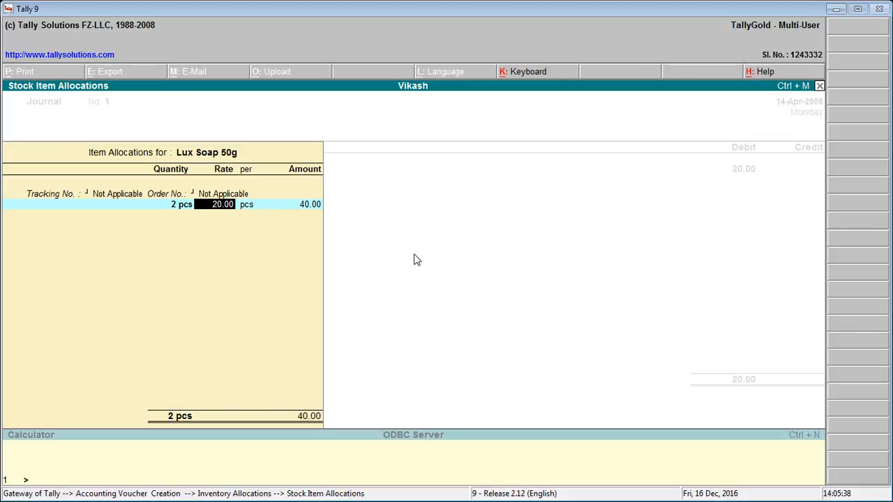
pyautogui.press('BackSpace')
pyautogui.write('1')
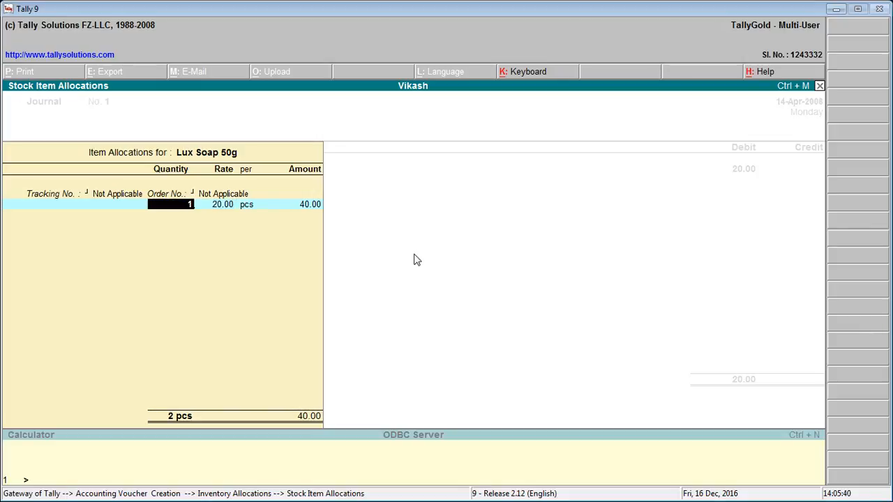
pyautogui.press('Return')
pyautogui.press('Return')
pyautogui.press('Return')
pyautogui.press('Return')
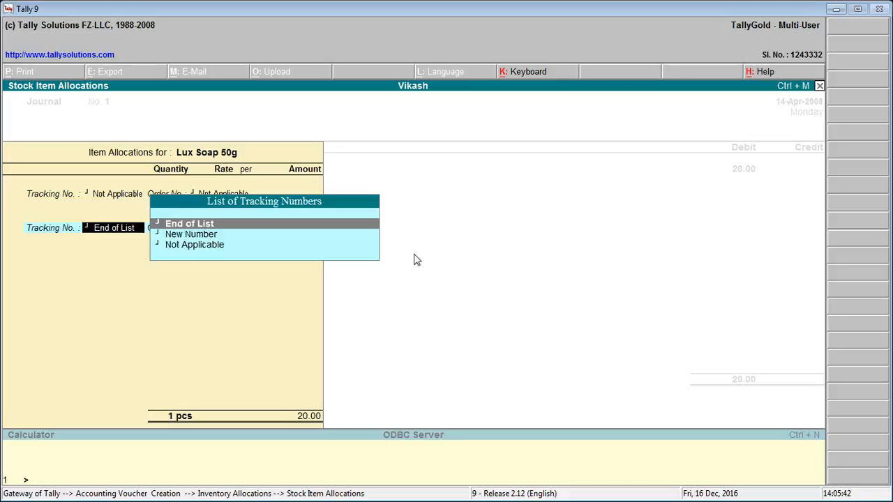
pyautogui.press('Return')
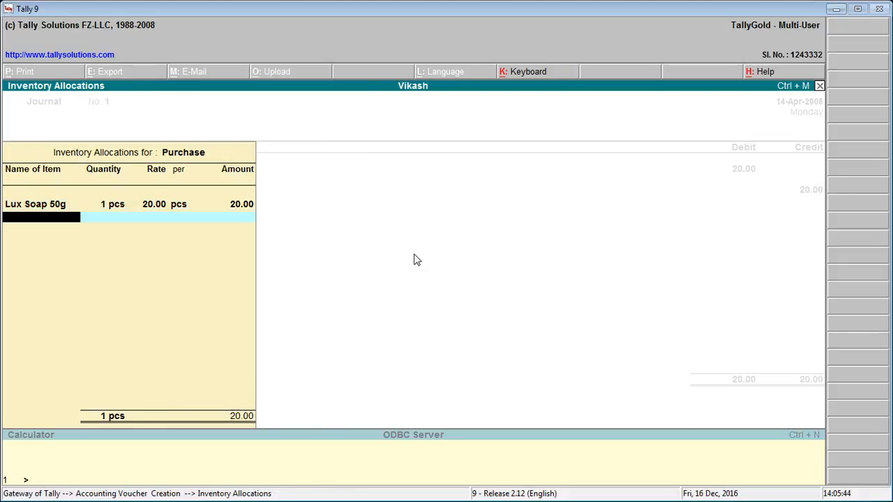
# End the inventory allocation list and save the journal voucher without a narration
pyautogui.press('Return')
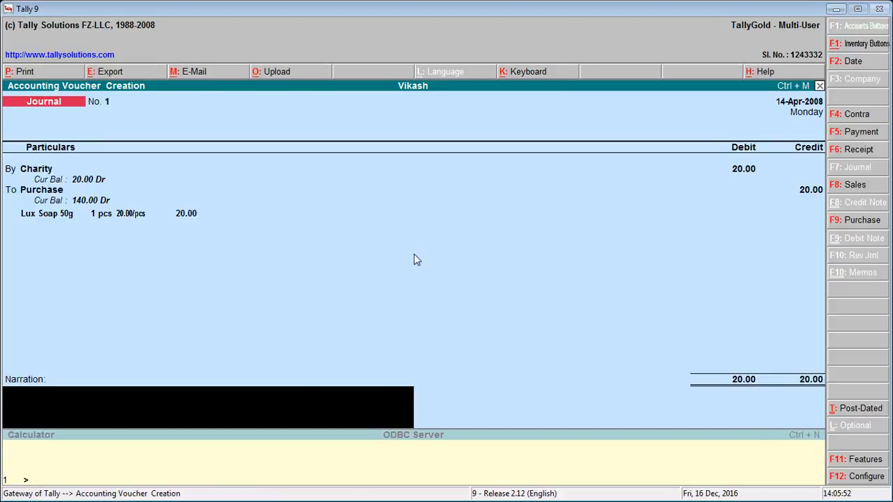
pyautogui.press('Return')
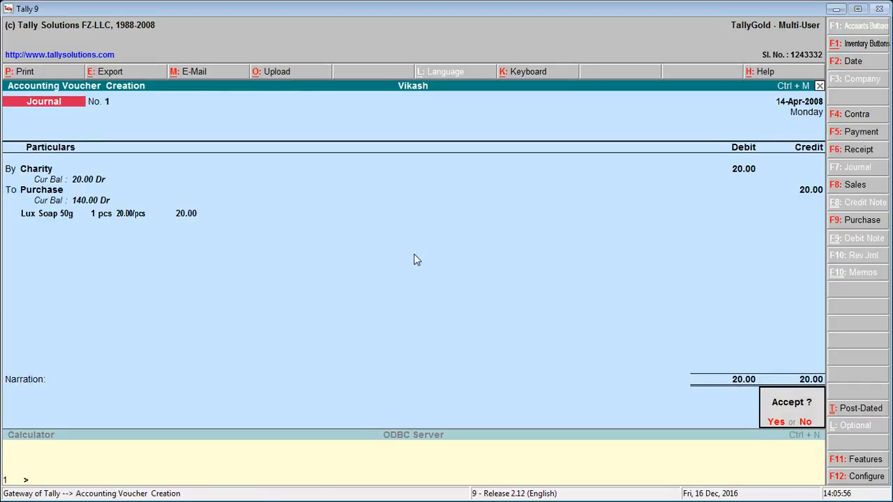
pyautogui.press('y')
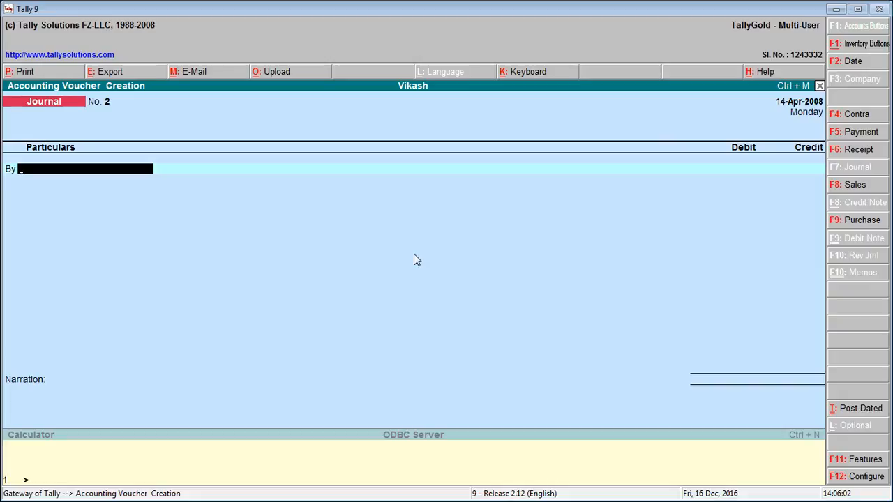
# Leave voucher entry, check the closing stock of the Lux group's items in the Stock Summary and return to the Gateway of Tally
pyautogui.press('Escape')
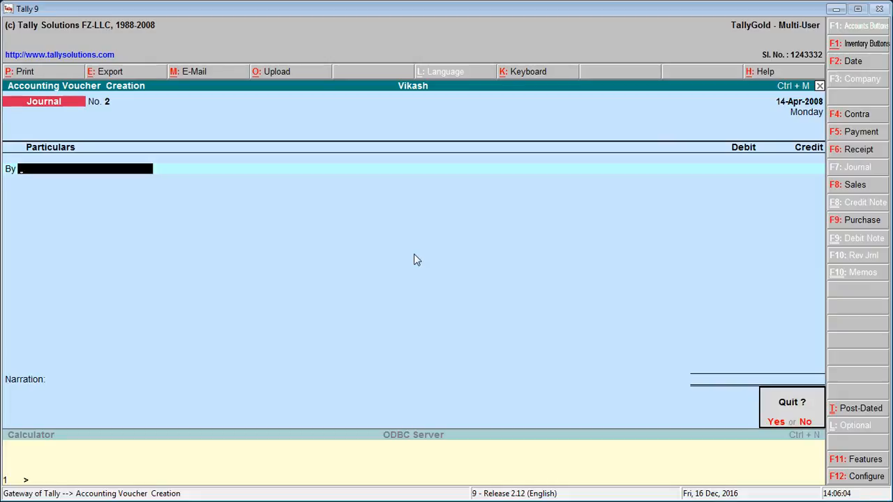
pyautogui.press('y')
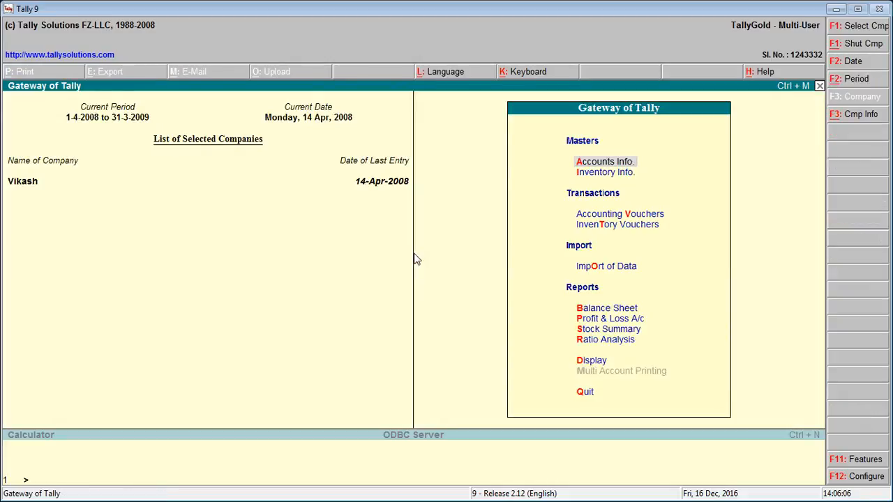
pyautogui.press('s')
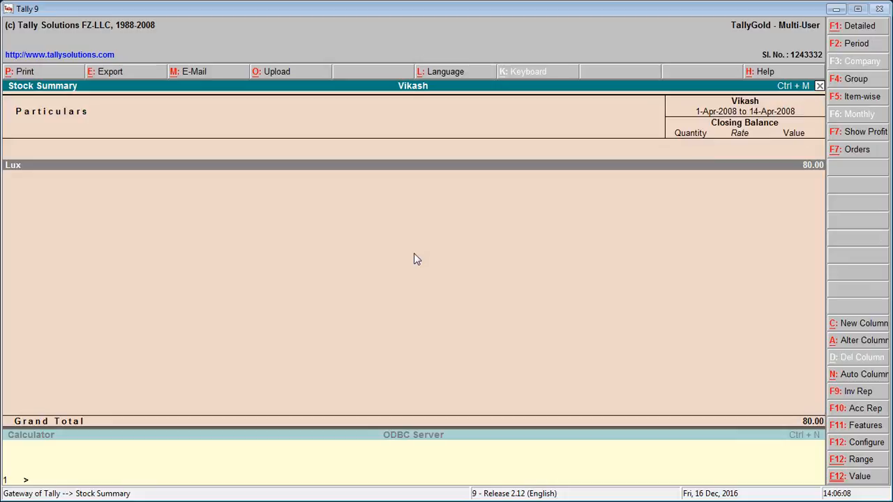
pyautogui.press('Return')
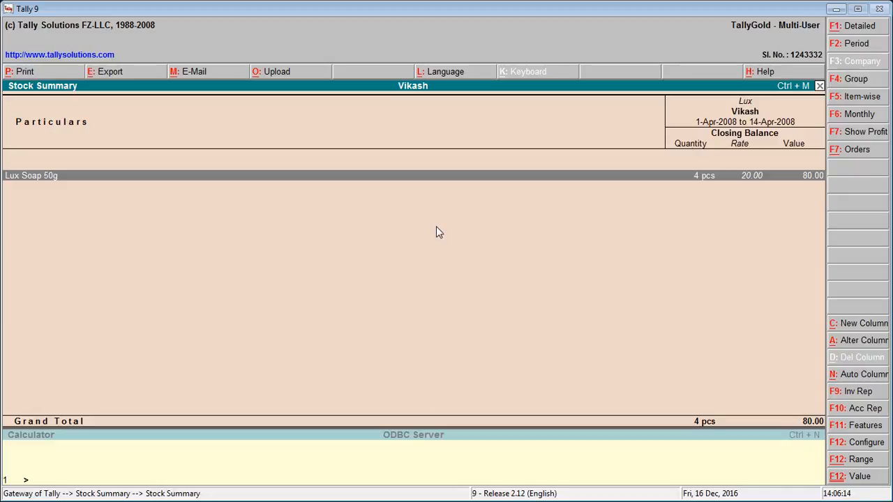
pyautogui.press('Escape')
pyautogui.press('Escape')
pyautogui.press('Escape')
pyautogui.press('Escape')
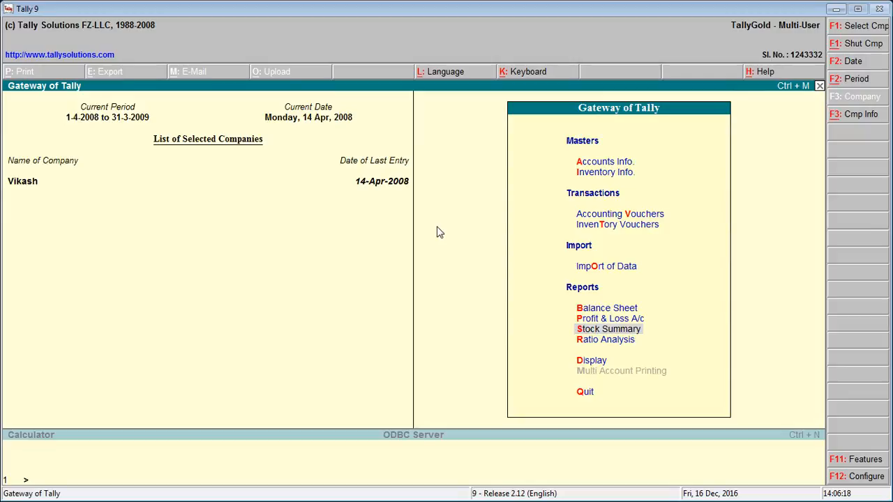
# Start a sales voucher without a reference and choose the customer whose 200 receipt was recorded as the party account
pyautogui.press('v')
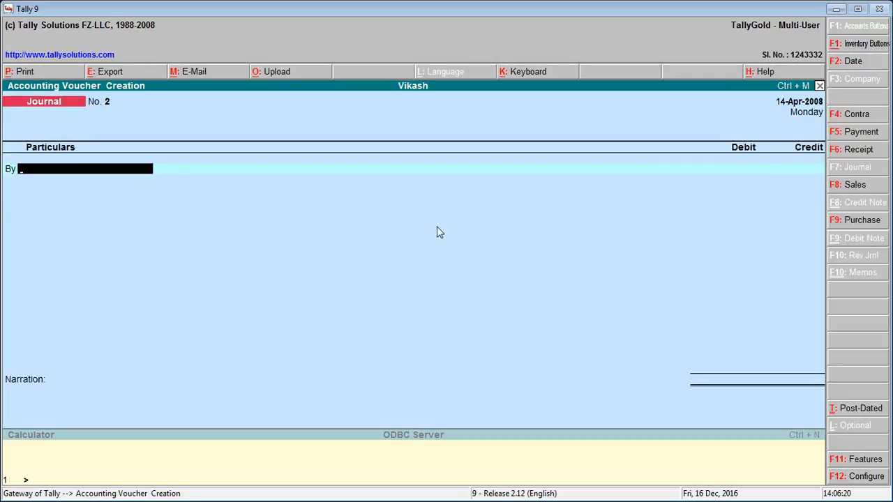
pyautogui.click(855, 186)
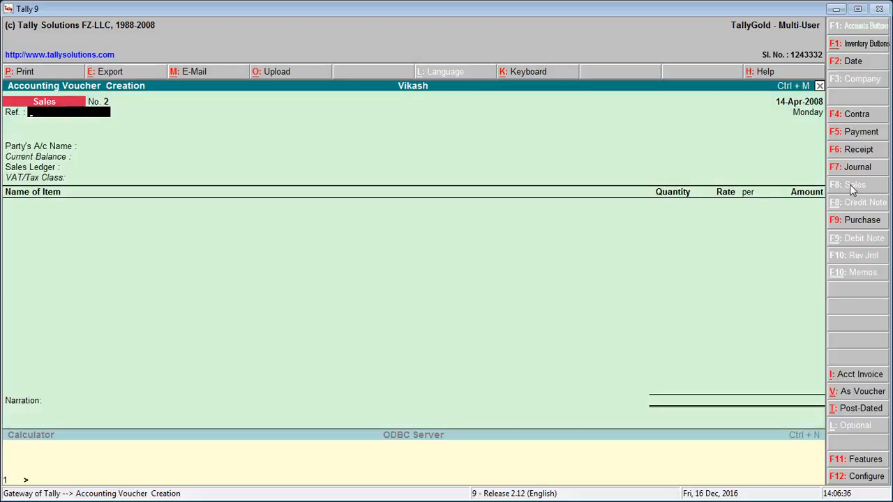
pyautogui.press('Return')
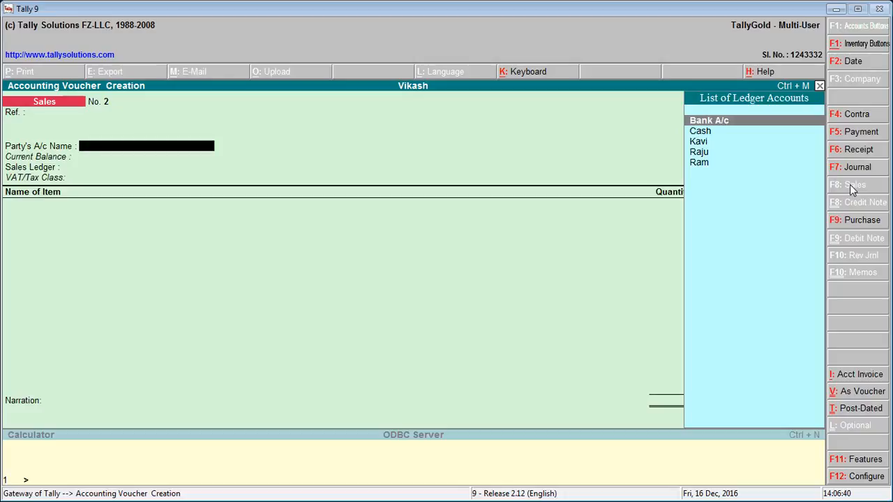
pyautogui.press('Down')
pyautogui.press('Down')
pyautogui.press('Return')
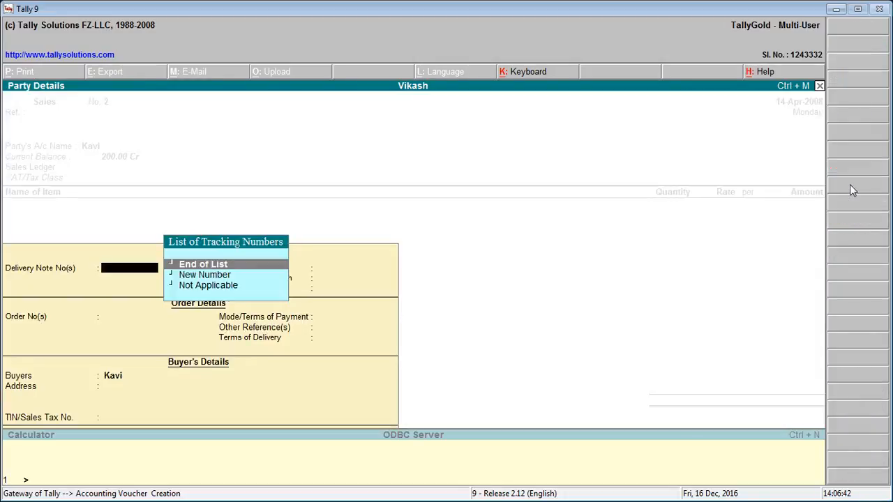
# Accept the party's despatch, order and buyer's details without additions and choose Sales@4% as the sales ledger
pyautogui.press('Return')
pyautogui.press('Return')
pyautogui.press('Return')
pyautogui.press('Return')
pyautogui.press('Return')
pyautogui.press('Return')
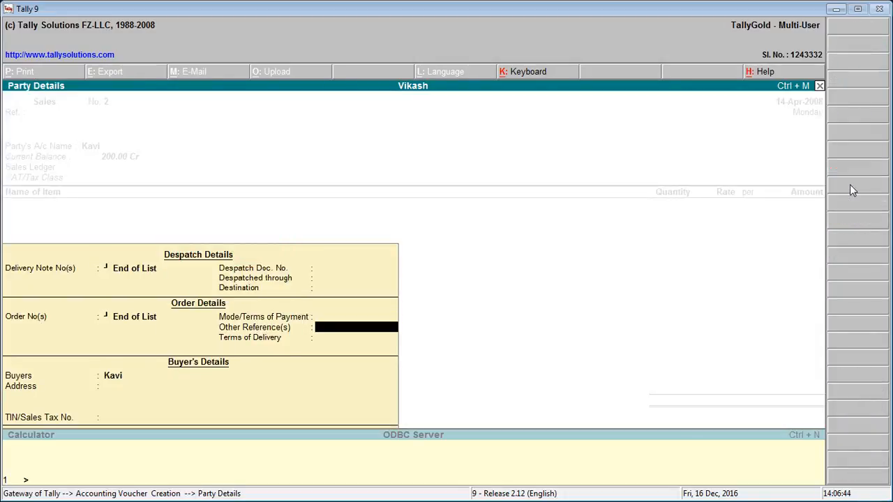
pyautogui.press('Return')
pyautogui.press('Return')
pyautogui.press('Return')
pyautogui.press('Return')
pyautogui.press('Return')
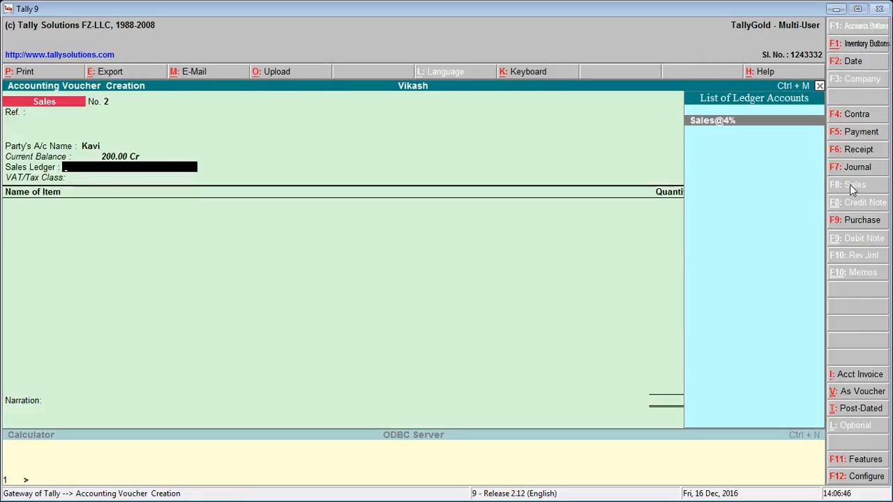
pyautogui.press('Return')
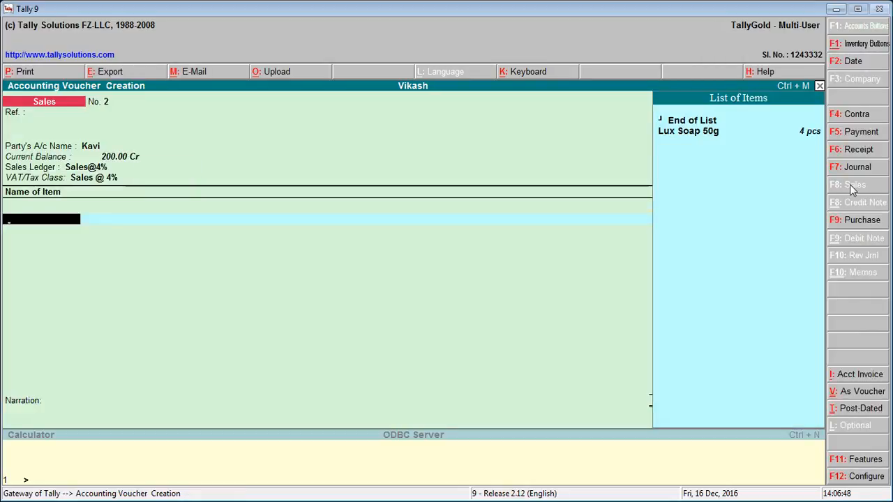
# Add 2 pcs of Lux Soap 50g at a rate of 20.00 to the sales voucher, with tracking and order numbers Not Applicable
pyautogui.press('Down')
pyautogui.press('Return')
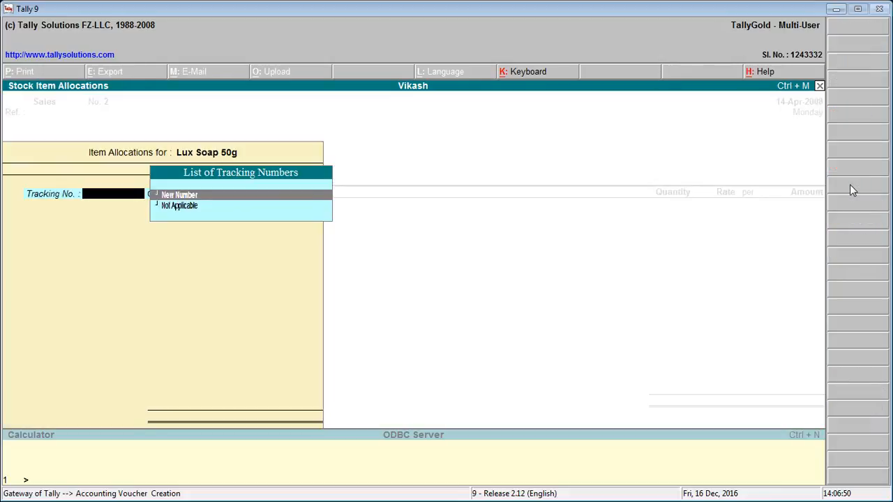
pyautogui.press('Down')
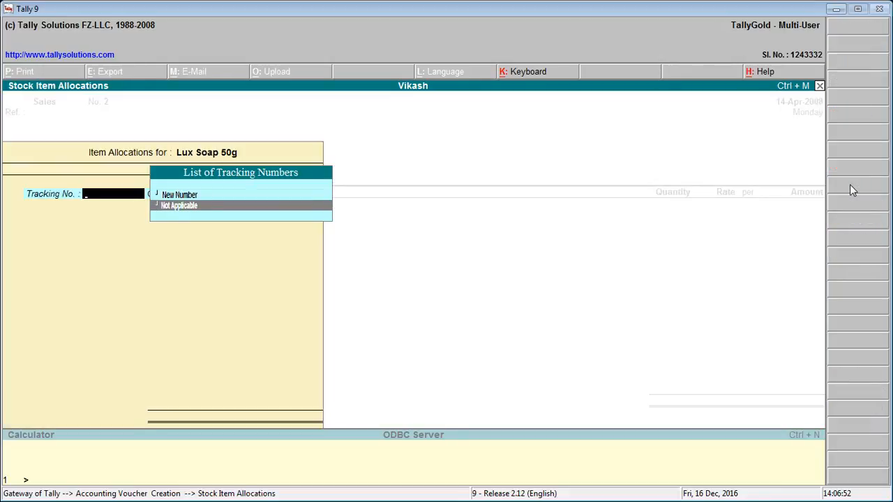
pyautogui.press('Return')
pyautogui.press('Return')
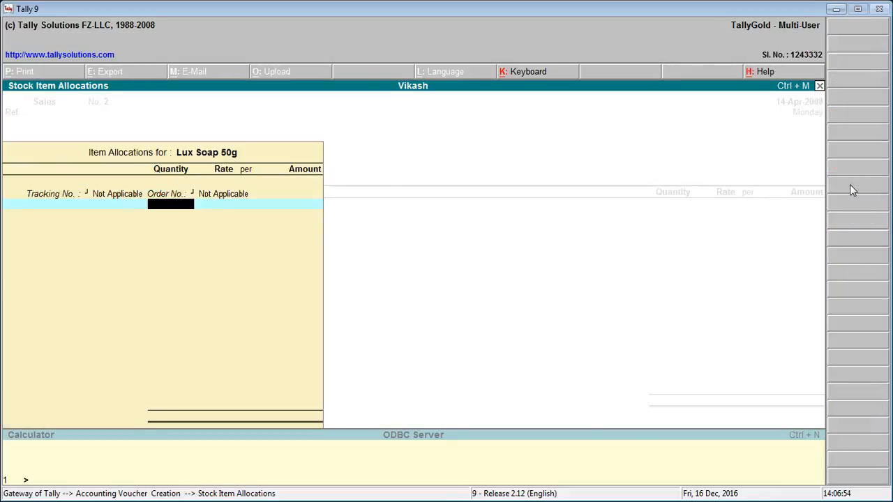
pyautogui.write('2')
pyautogui.press('Return')
pyautogui.press('Return')
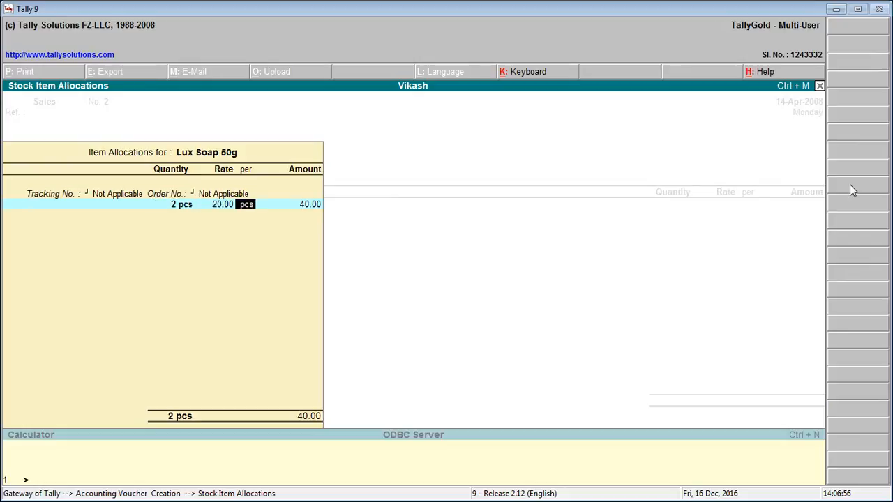
pyautogui.press('Return')
pyautogui.press('Return')
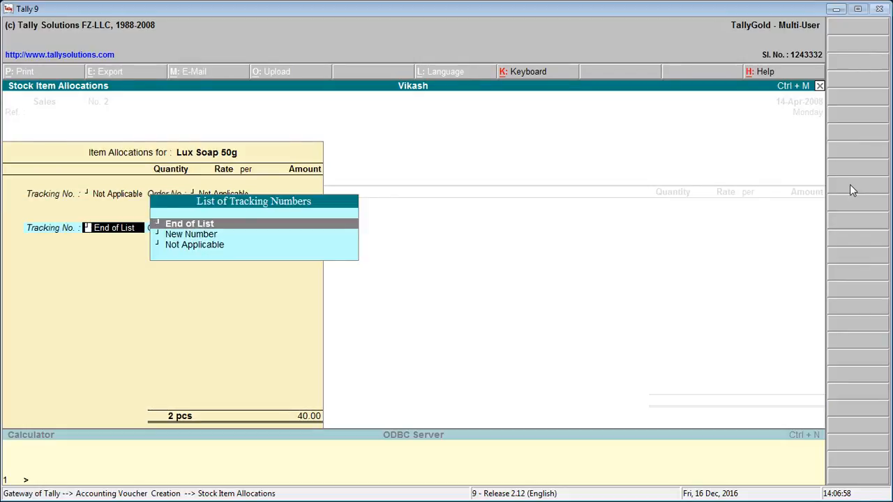
pyautogui.press('Return')
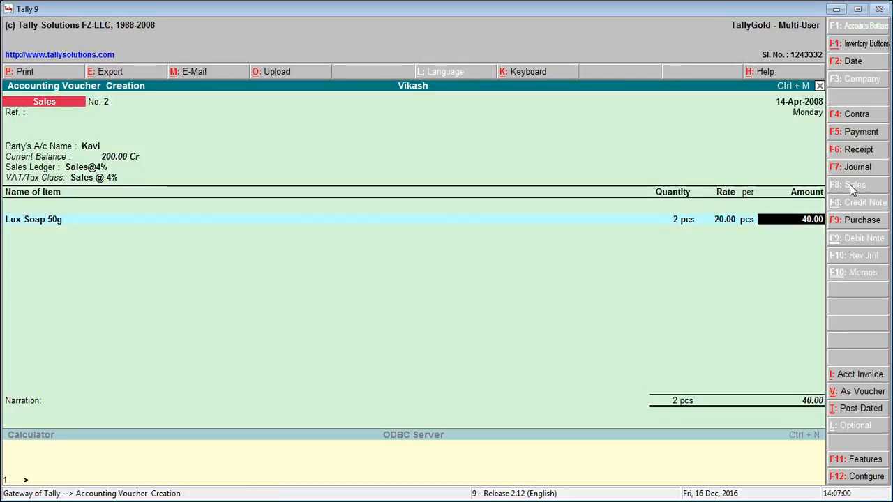
# End the item list without additional ledgers and save the customer's sales voucher without a narration
pyautogui.press('Return')
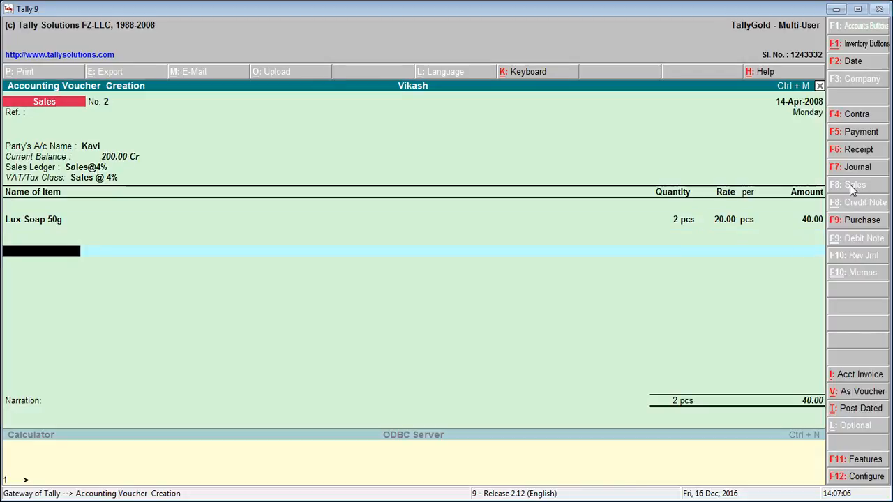
pyautogui.press('Return')
pyautogui.press('Return')
pyautogui.press('Return')
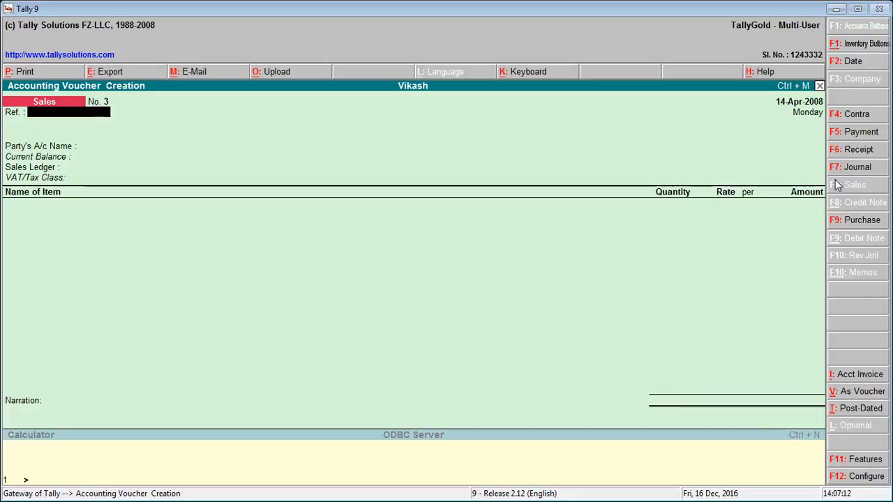
# Leave the new sales voucher's reference blank and choose Cash as the party account
pyautogui.press('Return')
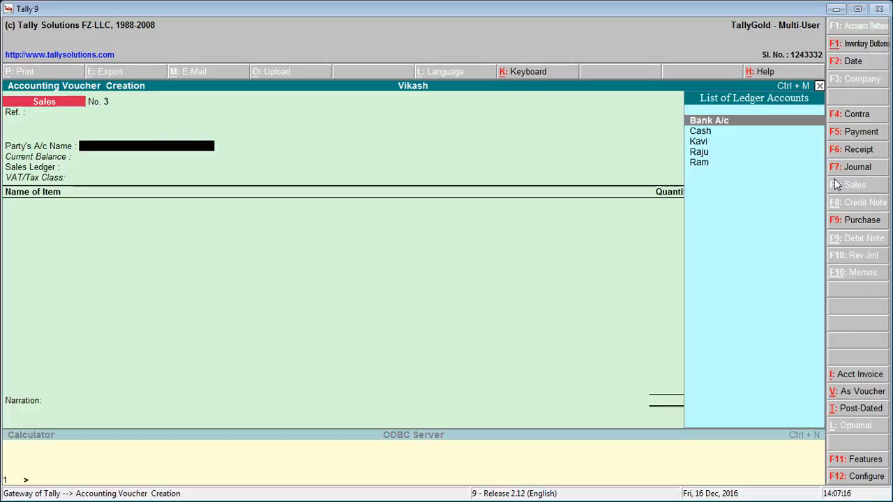
pyautogui.press('Down')
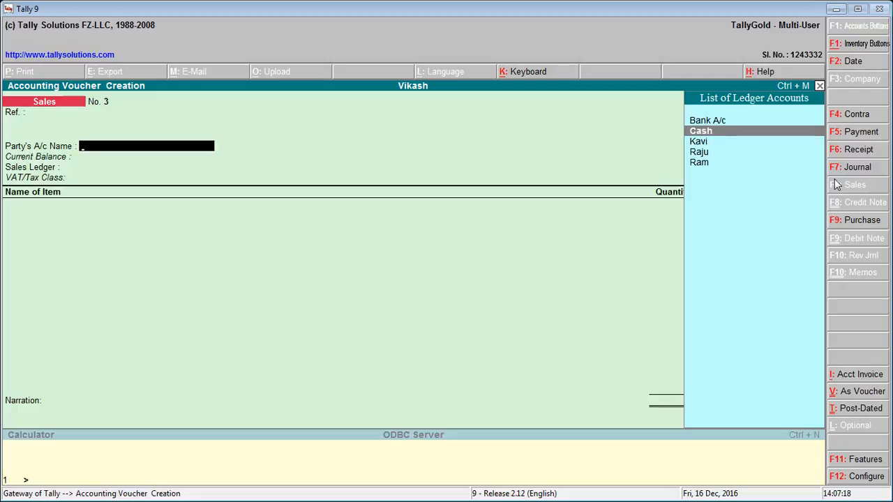
pyautogui.press('Up')
pyautogui.press('Down')
pyautogui.press('Up')
pyautogui.press('Down')
pyautogui.press('Return')
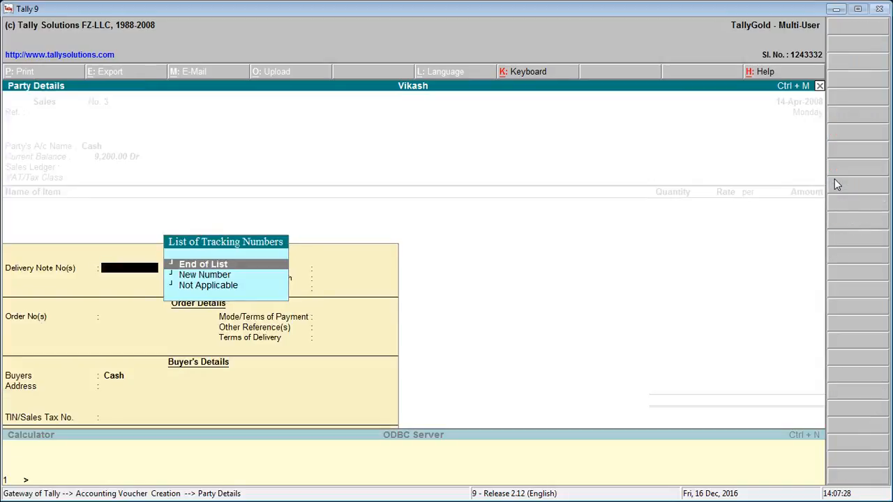
# Accept the cash sale's despatch, order and buyer's details without additions and choose Sales@4% as the sales ledger
pyautogui.press('Return')
pyautogui.press('Return')
pyautogui.press('Return')
pyautogui.press('Return')
pyautogui.press('Return')
pyautogui.press('Return')
pyautogui.press('Return')
pyautogui.press('Return')
pyautogui.press('Return')
pyautogui.press('Return')
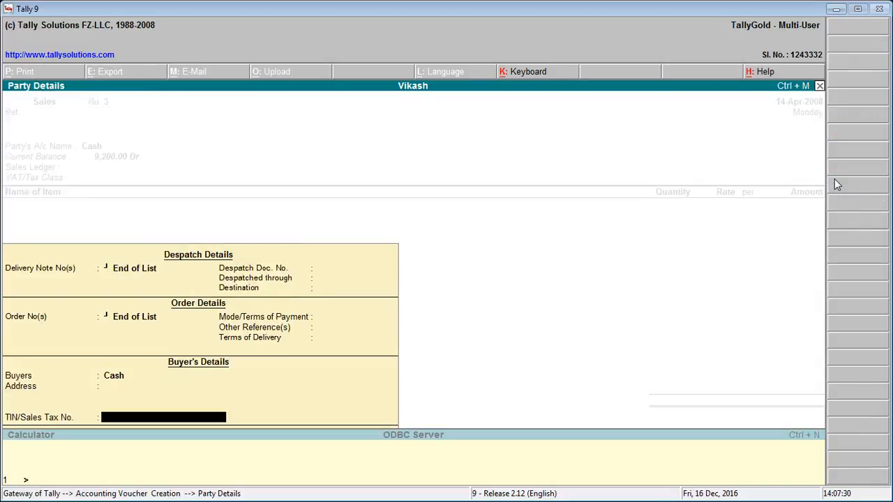
pyautogui.press('Return')
pyautogui.press('Return')
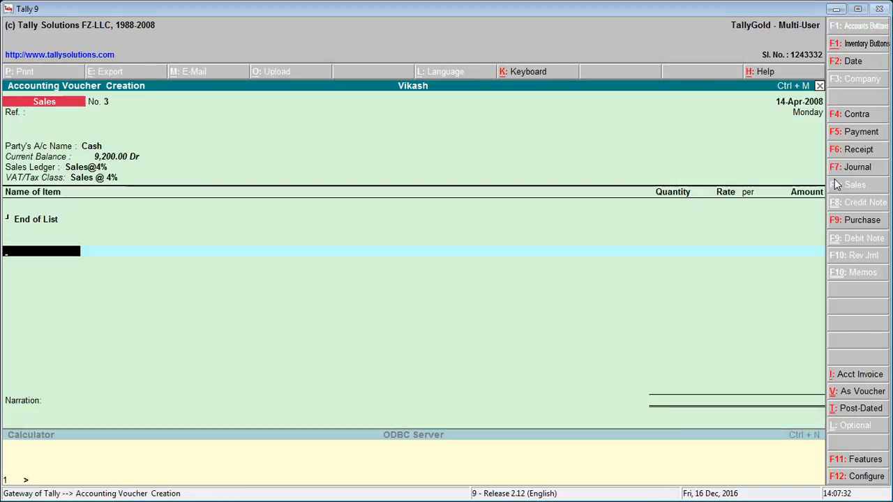
pyautogui.press('Return')
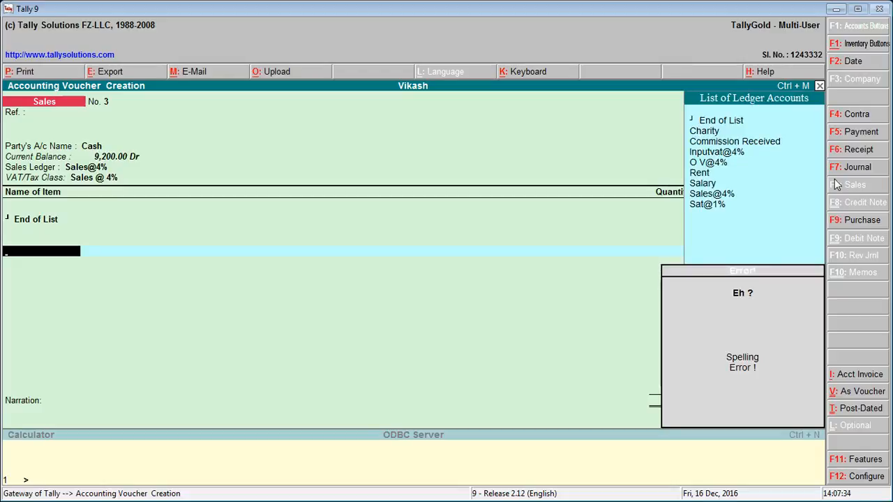
pyautogui.press('Escape')
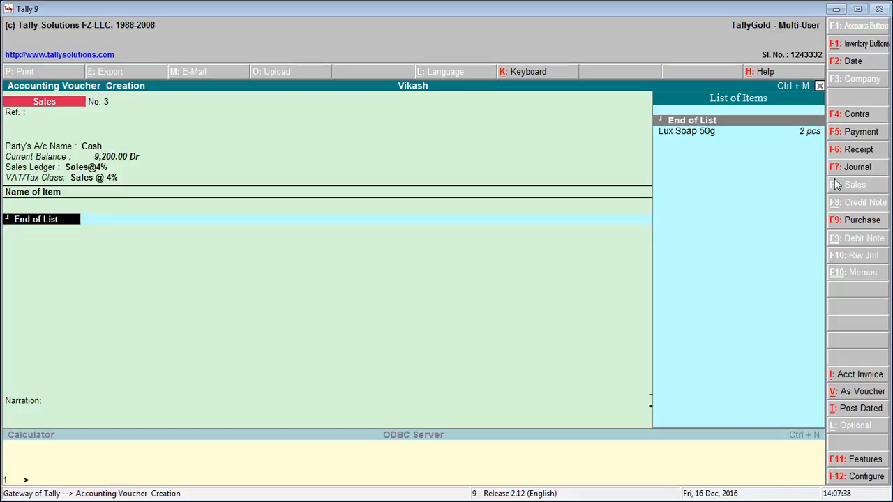
# Add 1 pcs of Lux Soap 50g at a rate of 20.00 to the cash sale, with tracking and order numbers Not Applicable
pyautogui.press('Down')
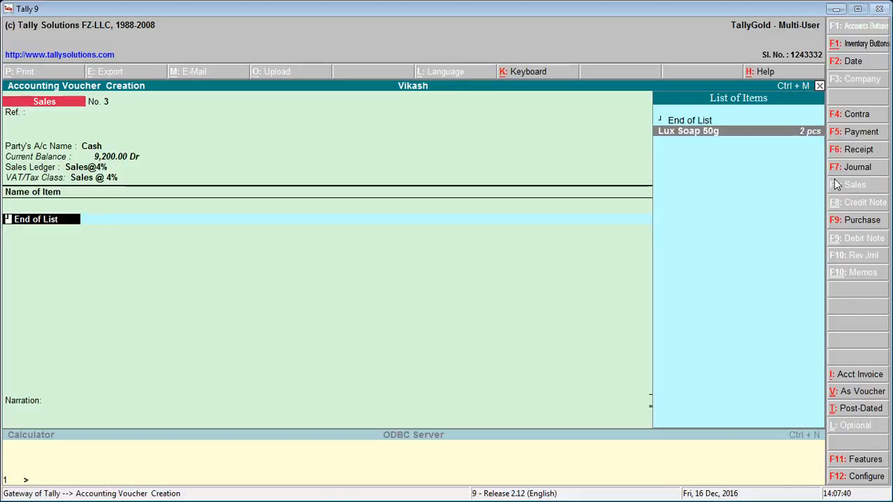
pyautogui.press('Return')
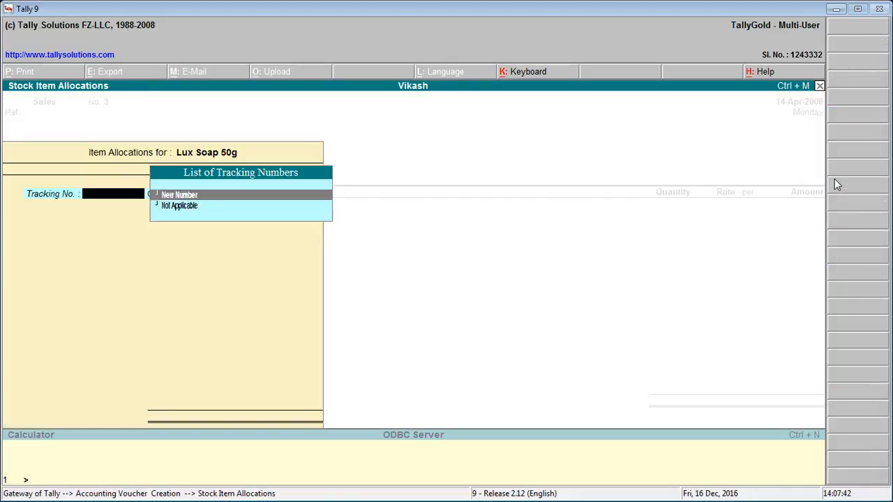
pyautogui.press('Down')
pyautogui.press('Return')
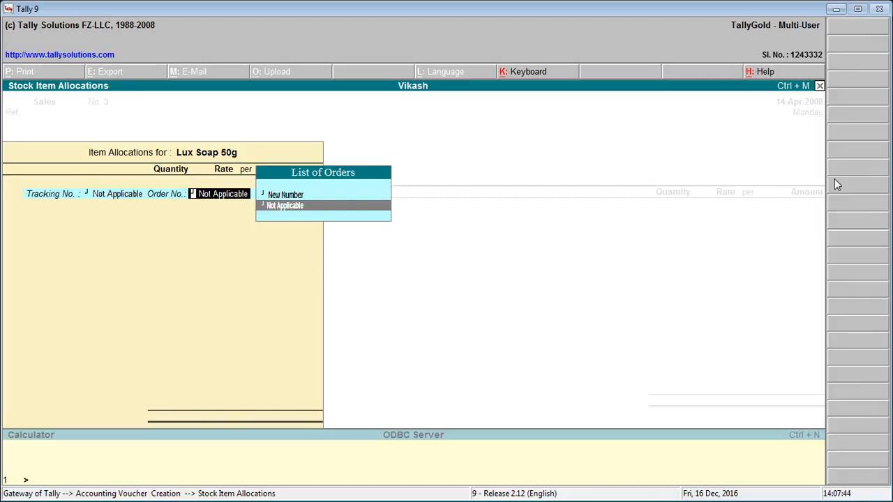
pyautogui.press('Return')
pyautogui.press('Return')
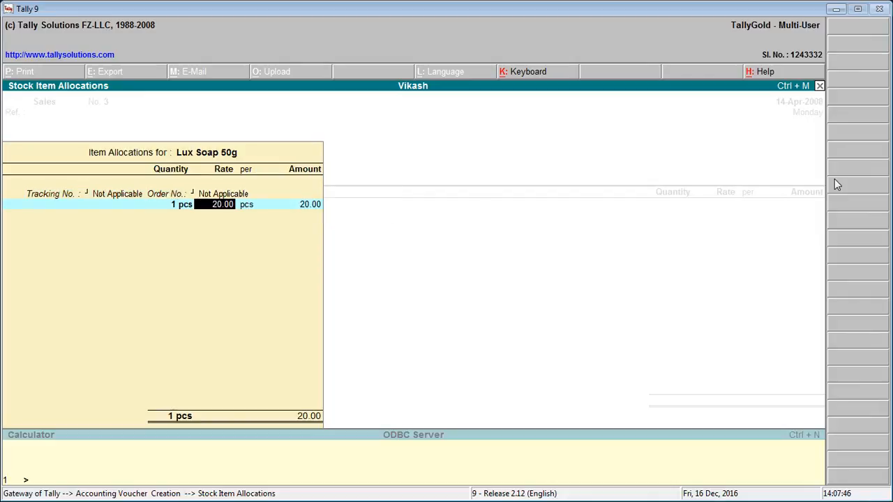
pyautogui.press('Return')
pyautogui.press('Return')
pyautogui.press('Return')
pyautogui.press('Return')
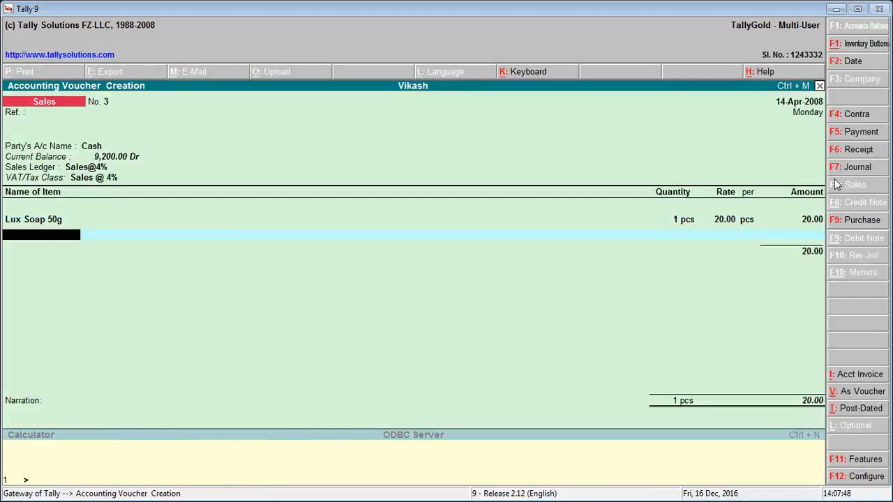
# End the item list and save the cash sales voucher without a narration
pyautogui.press('Return')
pyautogui.press('Return')
pyautogui.press('Return')
pyautogui.press('Return')
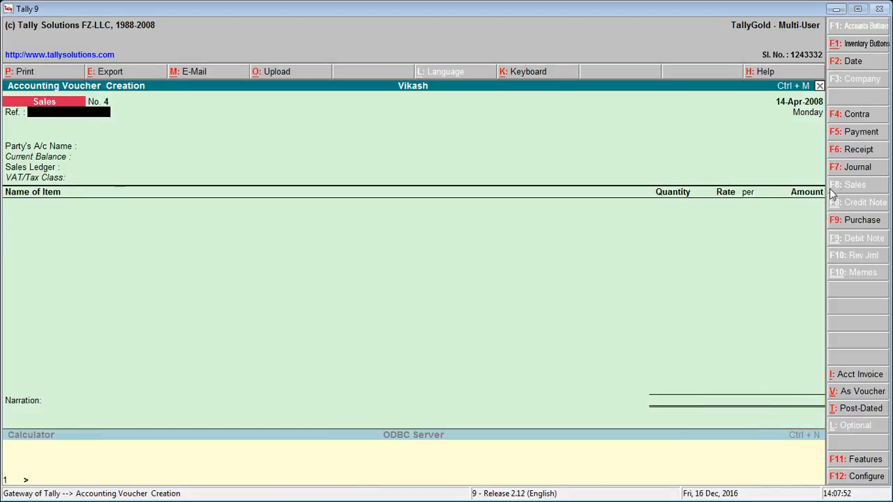
# Start a purchase voucher without a supplier invoice number or date and choose the last listed ledger account as the party
pyautogui.click(861, 222)
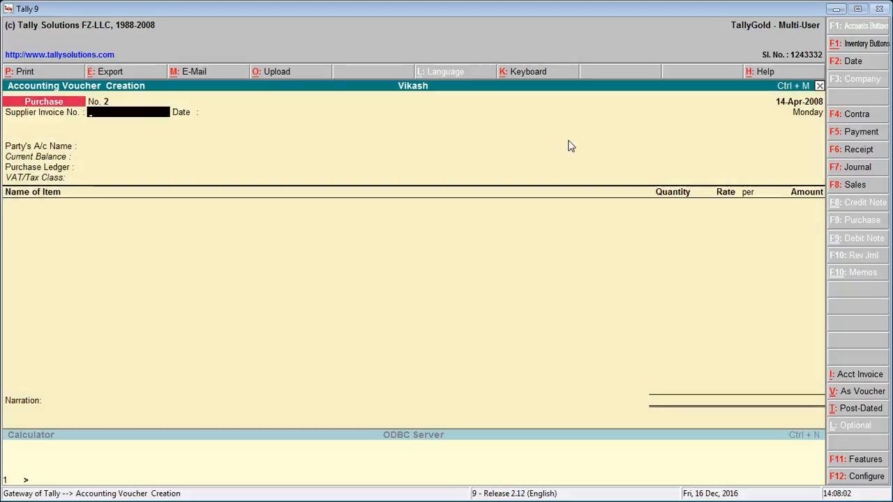
pyautogui.press('Return')
pyautogui.press('Return')
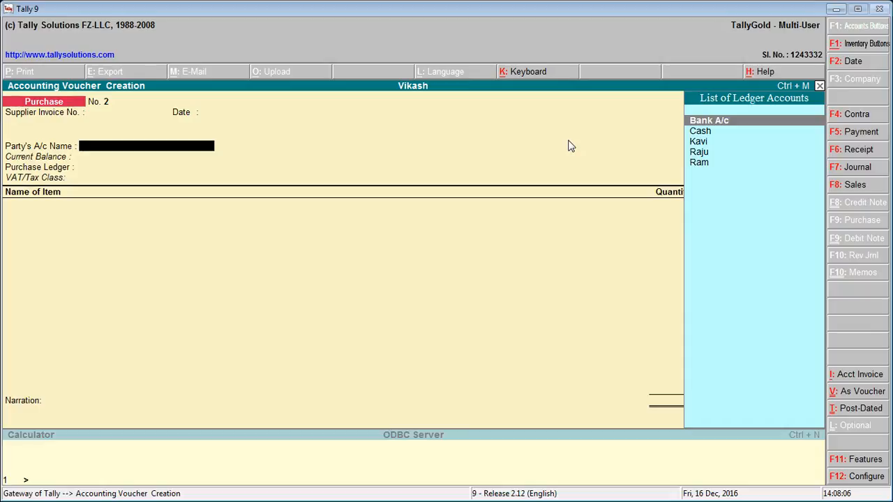
pyautogui.write('s')
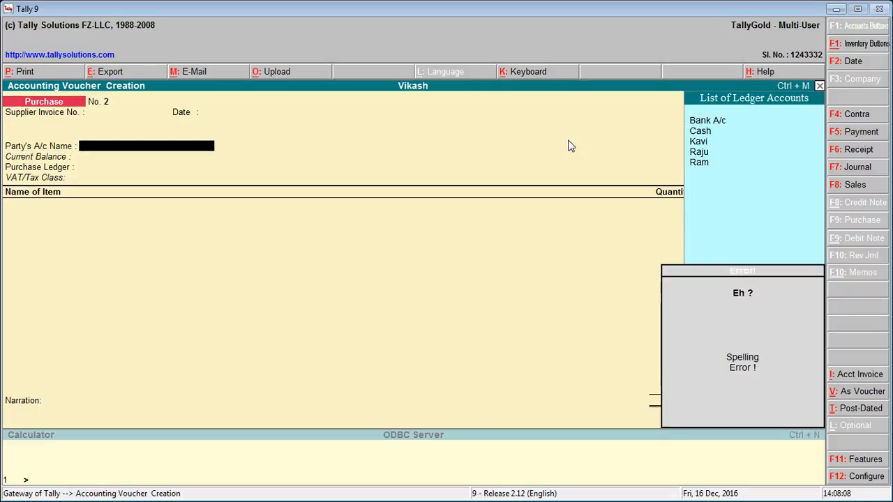
pyautogui.press('Escape')
pyautogui.press('Down')
pyautogui.press('Down')
pyautogui.press('Down')
pyautogui.press('Down')
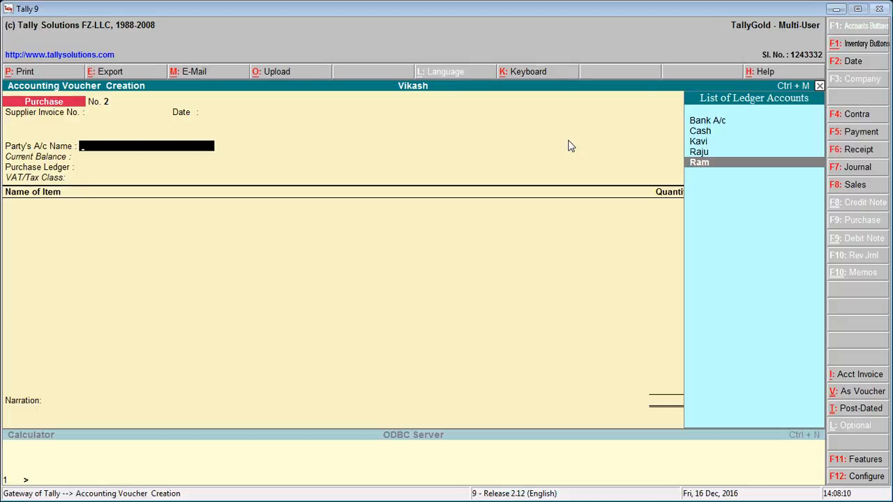
pyautogui.press('Return')
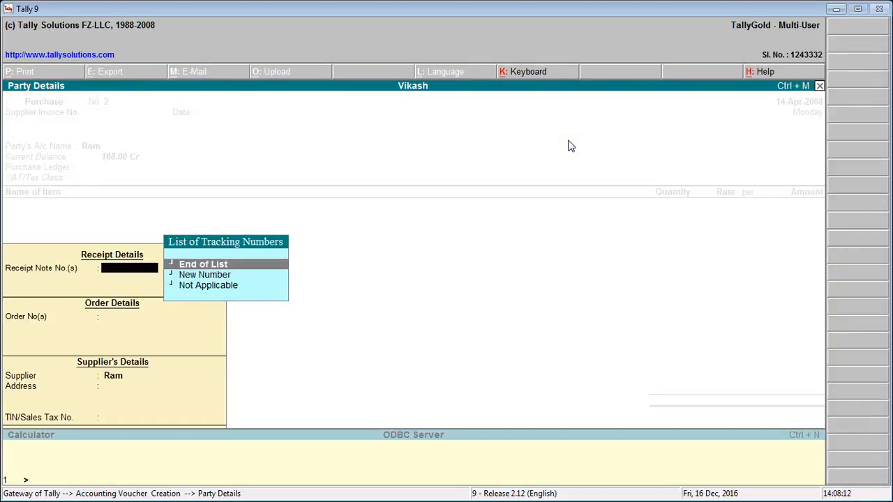
# Accept the receipt, order and supplier's details without additions and choose Purchase as the purchase ledger with VAT class Purchases @ 4%
pyautogui.press('Return')
pyautogui.press('Return')
pyautogui.press('Return')
pyautogui.press('Return')
pyautogui.press('Return')
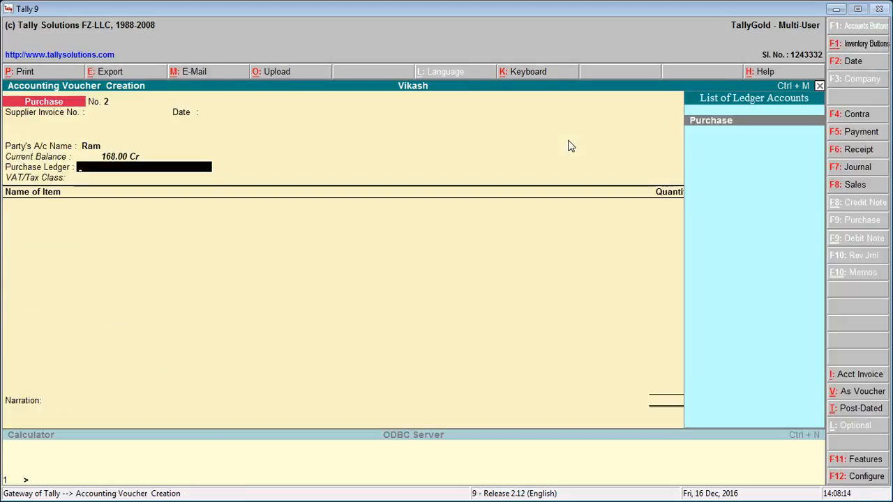
pyautogui.press('Return')
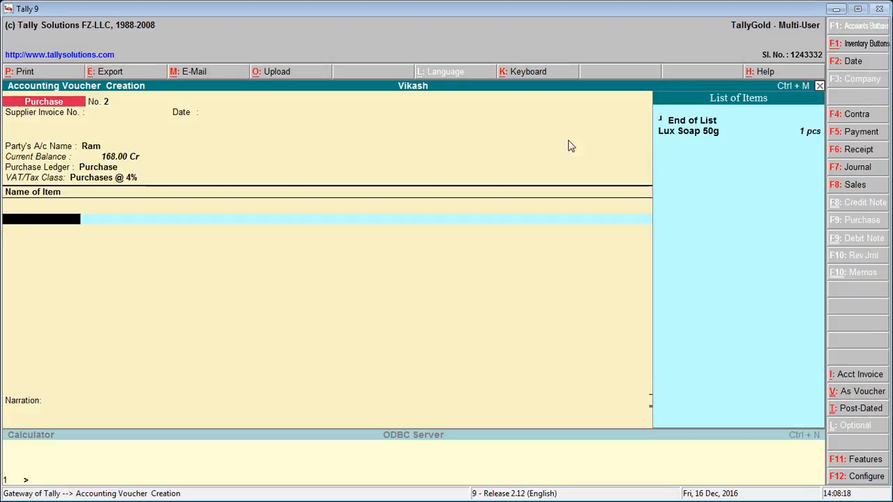
# Add 6 pcs of Lux Soap 50g at a rate of 20.00 to the purchase voucher without tracking or order numbers, and end the item list
pyautogui.press('Down')
pyautogui.press('Return')
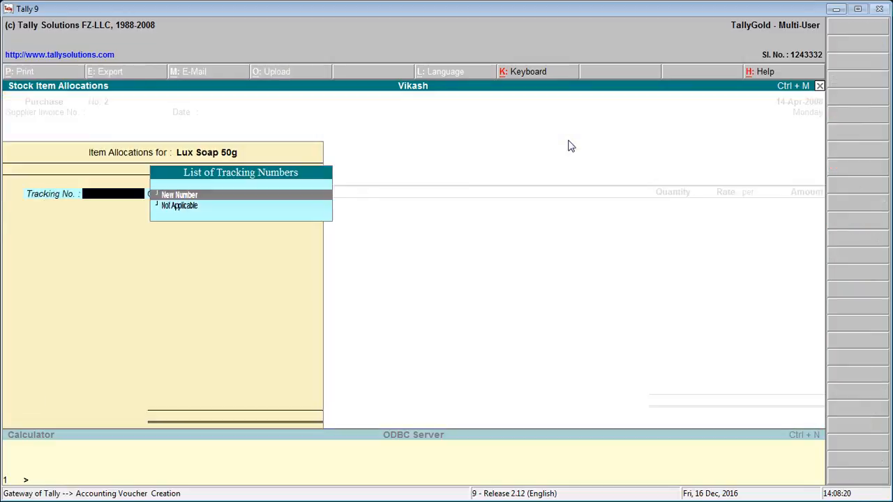
pyautogui.press('Down')
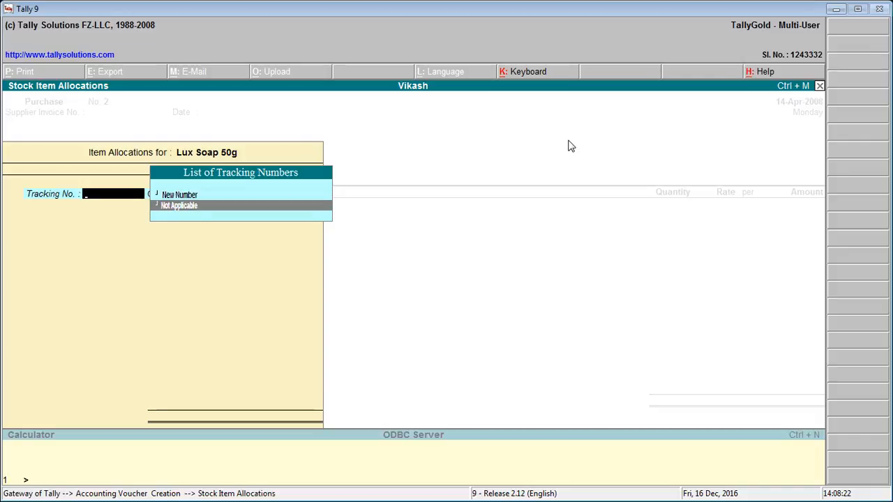
pyautogui.press('Return')
pyautogui.press('Return')
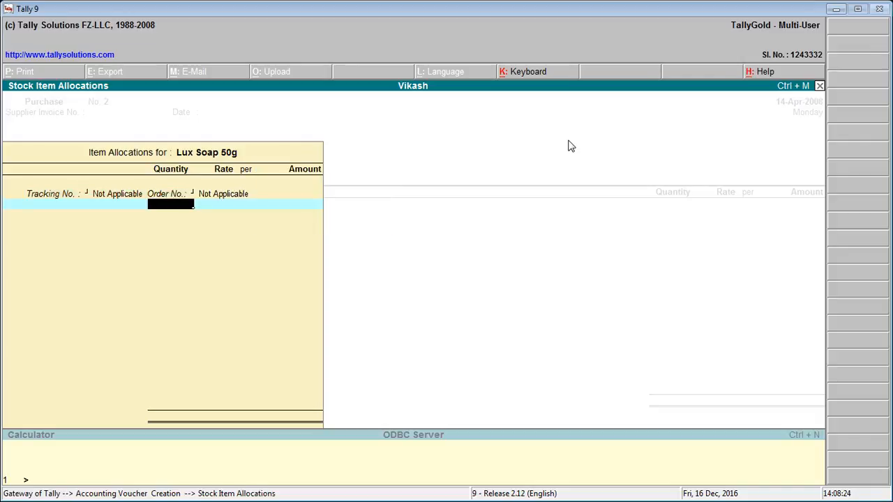
pyautogui.write('6')
pyautogui.press('Return')
pyautogui.press('Return')
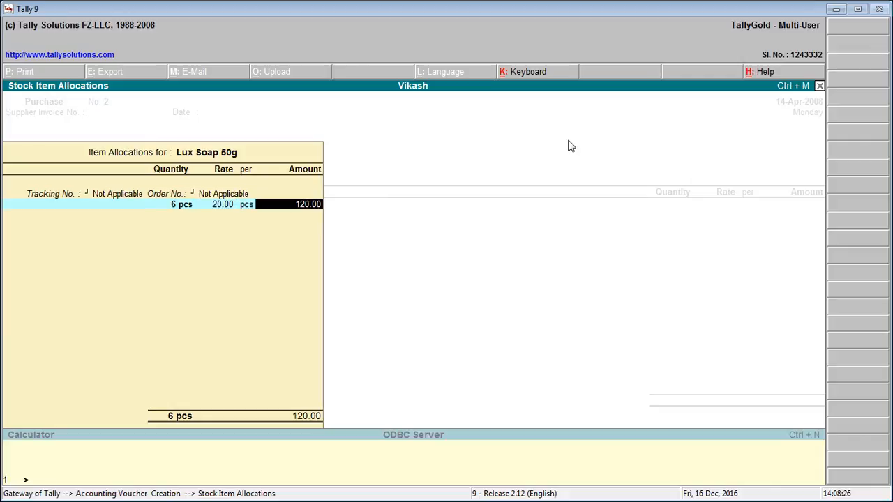
pyautogui.press('Return')
pyautogui.press('Return')
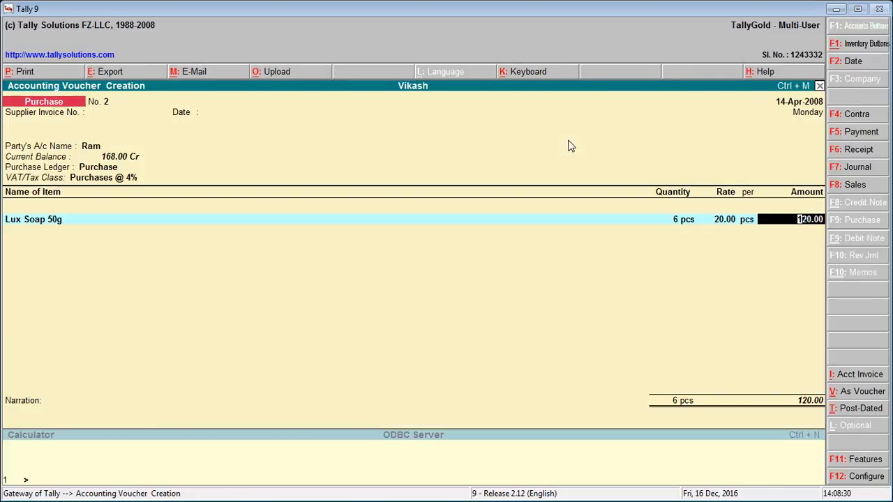
pyautogui.press('Return')
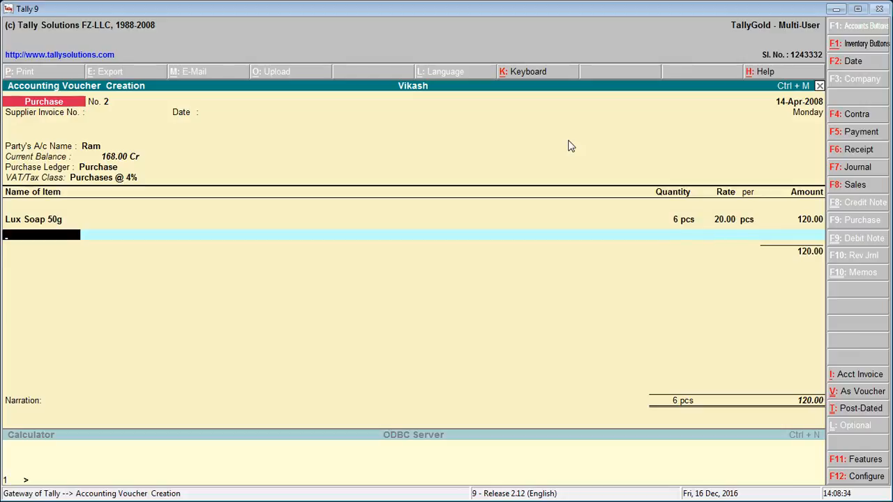
pyautogui.press('Return')
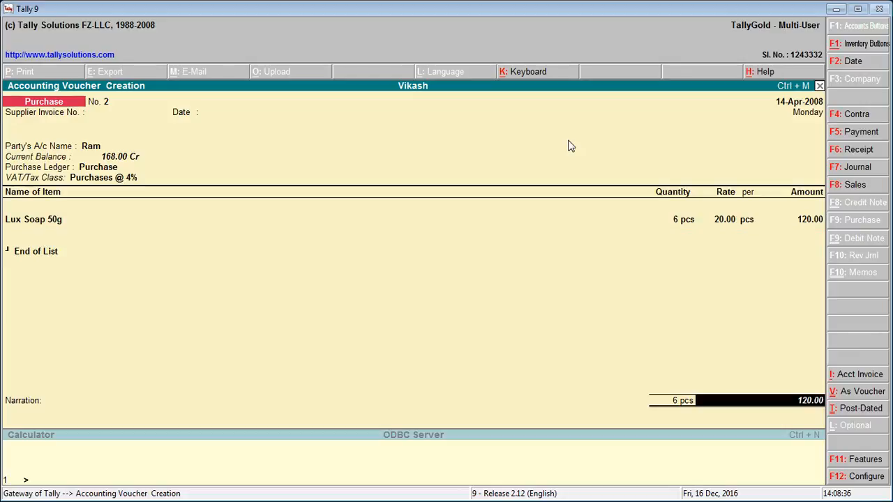
# Save the purchase voucher for 6 pcs of Lux Soap 50g without a narration
pyautogui.press('Return')
pyautogui.press('Return')
pyautogui.press('Return')
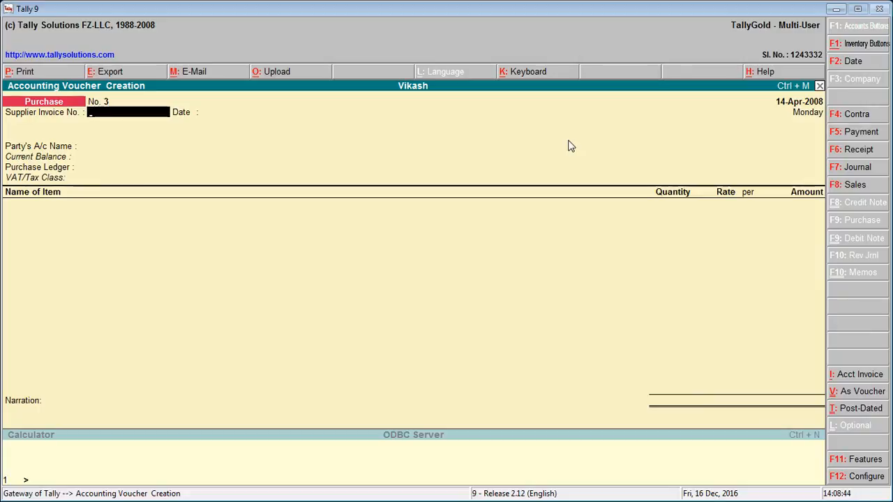
# Start another purchase voucher without a supplier invoice number or date and choose Cash as the party account
pyautogui.press('Return')
pyautogui.press('Return')
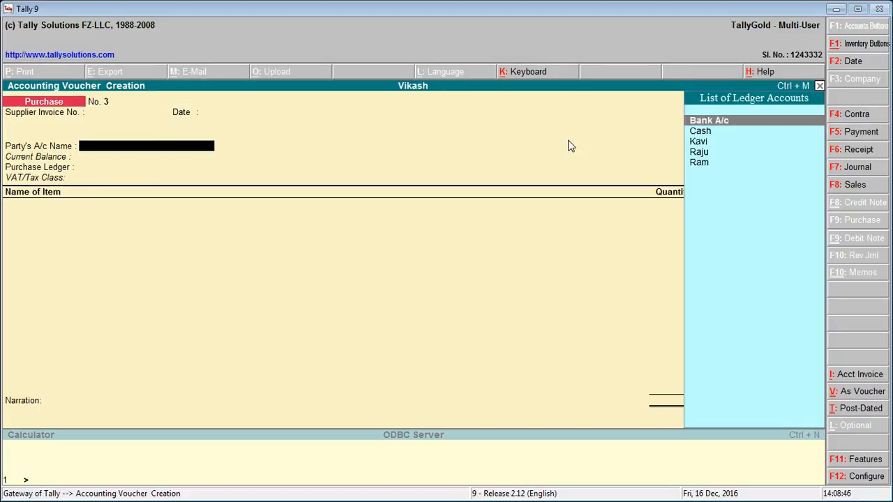
pyautogui.press('Down')
pyautogui.press('Down')
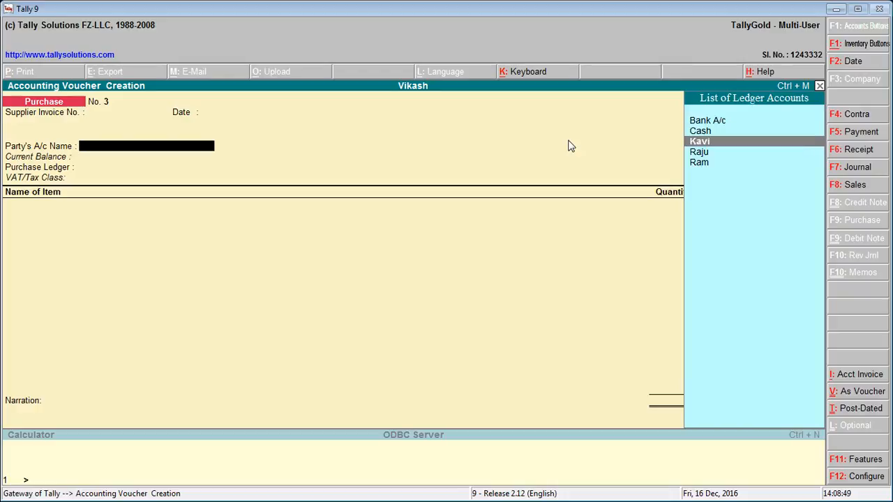
pyautogui.press('Down')
pyautogui.press('Down')
pyautogui.press('Up')
pyautogui.press('Up')
pyautogui.press('Up')
pyautogui.press('Up')
pyautogui.press('Return')
# Accept the cash purchase's receipt, order and supplier's details without additions and choose Purchase as the ledger with VAT class Purchases @ 4%
pyautogui.press('Return')
pyautogui.press('Return')
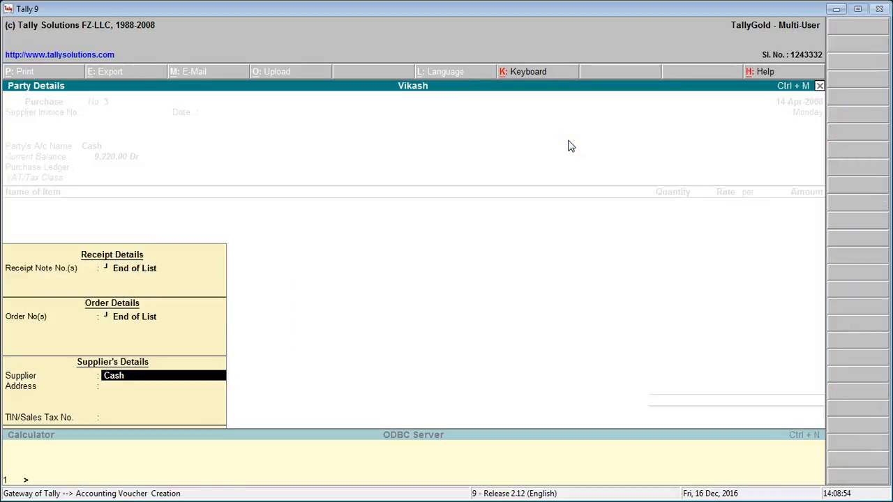
pyautogui.press('Return')
pyautogui.press('Return')
pyautogui.press('Return')
pyautogui.press('Return')
pyautogui.press('Return')
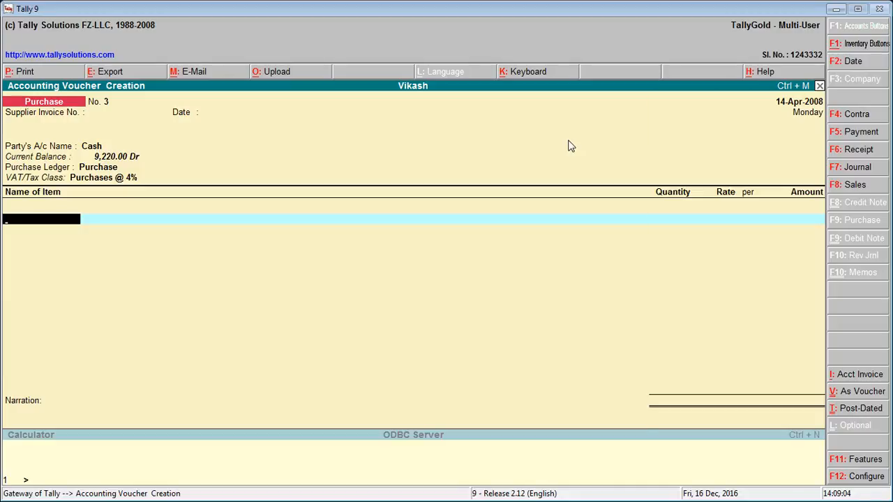
# Add 2 pcs of Lux Soap 50g at a rate of 20.00 to the cash purchase without tracking or order numbers, and end the item list
pyautogui.press('space')
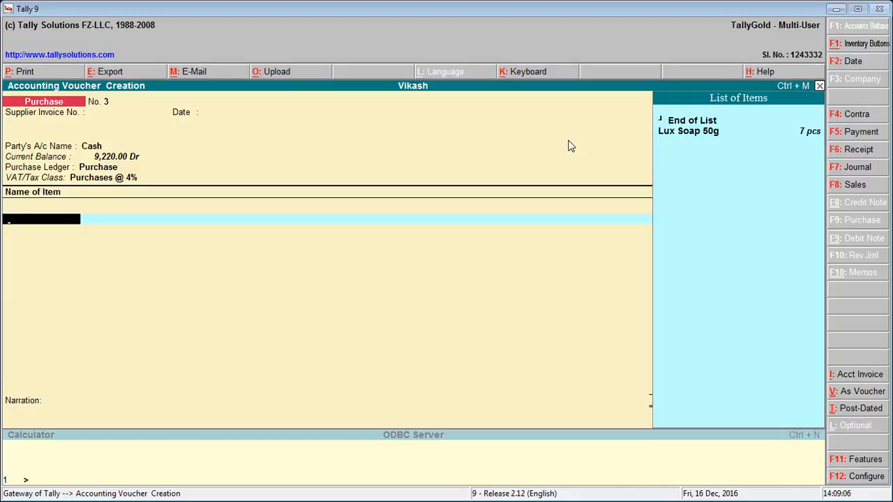
pyautogui.press('Down')
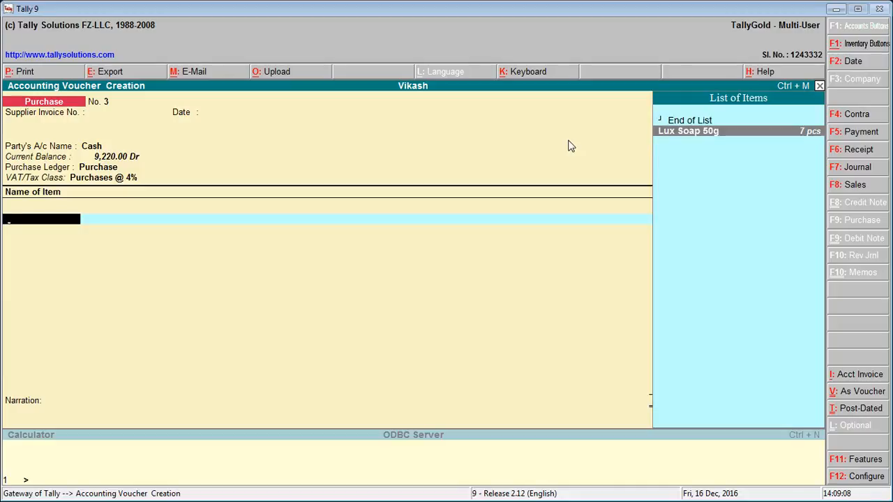
pyautogui.press('Return')
pyautogui.press('Down')
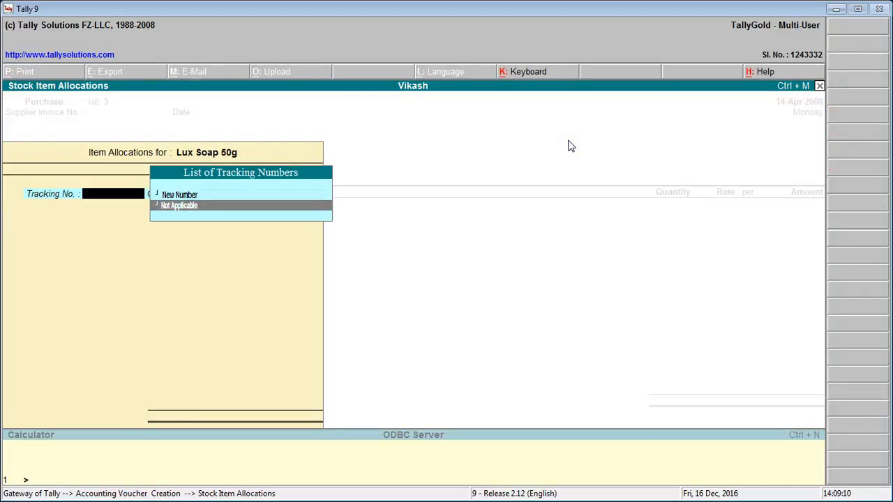
pyautogui.press('Return')
pyautogui.press('Return')
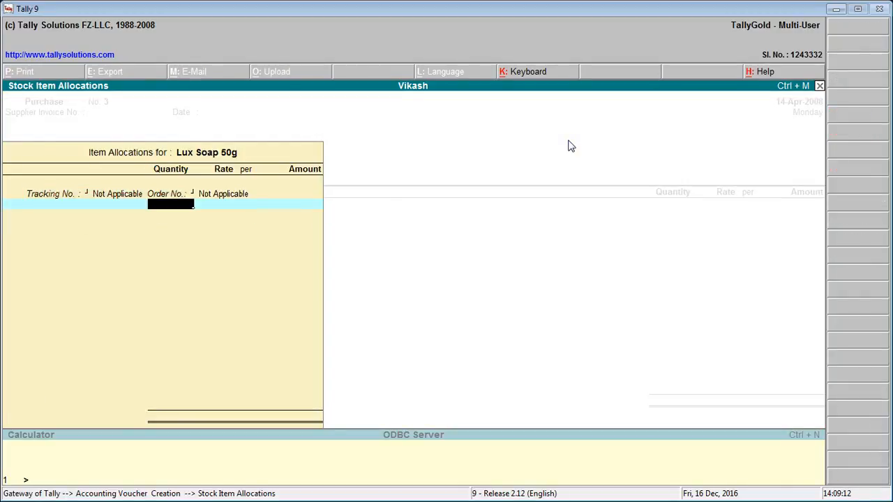
pyautogui.write('2')
pyautogui.press('Return')
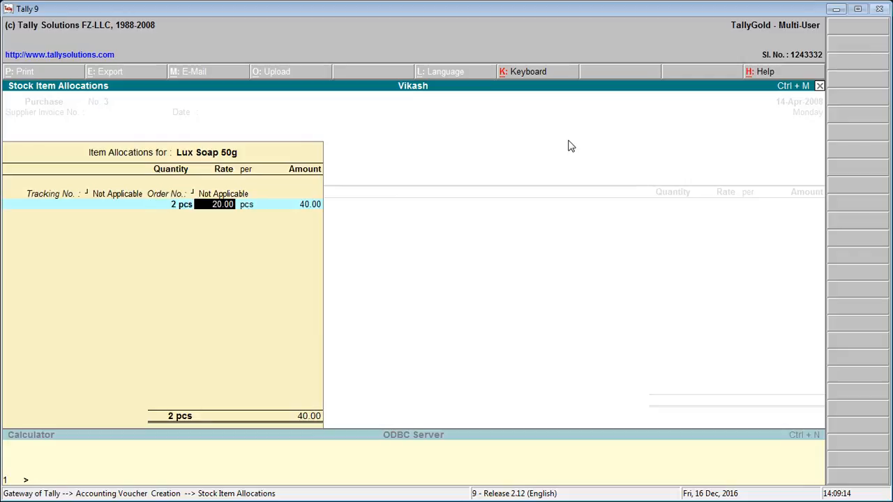
pyautogui.press('Return')
pyautogui.press('Return')
pyautogui.press('Return')
pyautogui.press('Return')
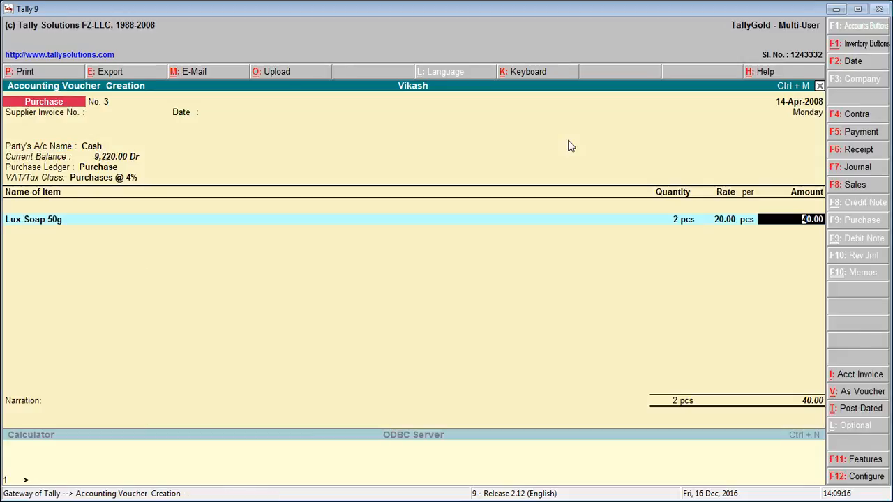
pyautogui.press('Return')
pyautogui.press('Return')
# Save the cash purchase voucher without a narration and close the voucher creation screen
pyautogui.press('Return')
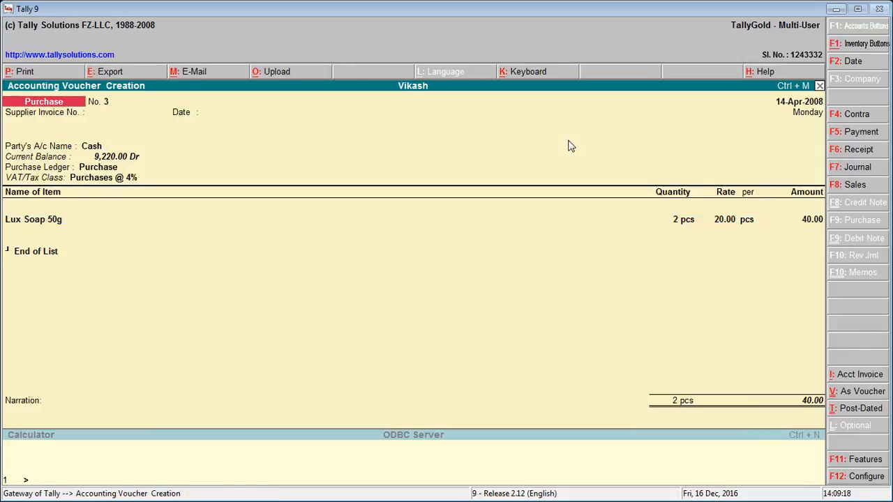
pyautogui.press('Return')
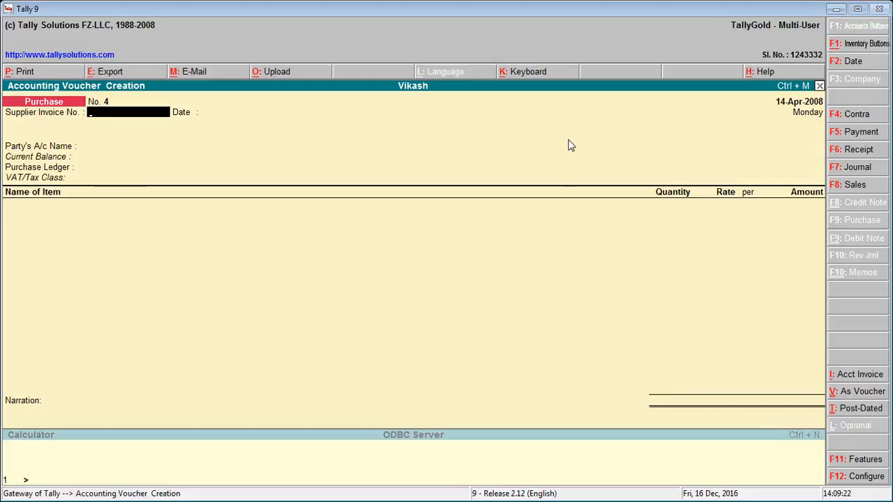
pyautogui.click(818, 85)
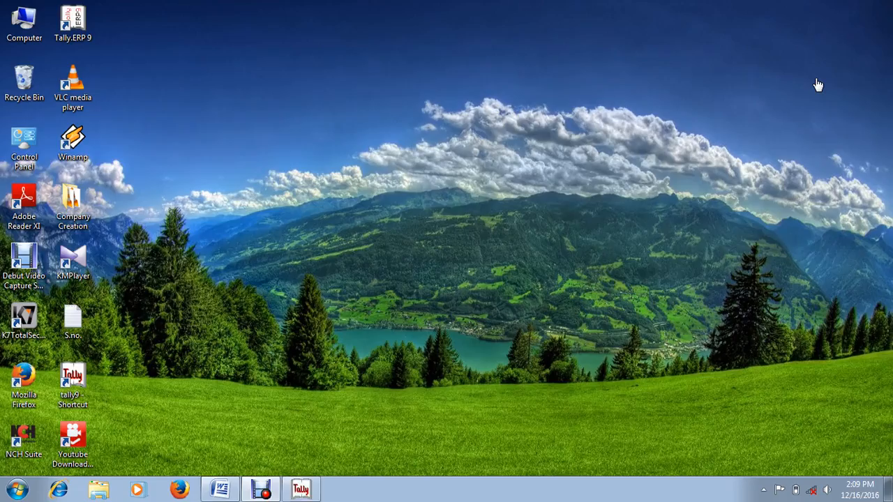